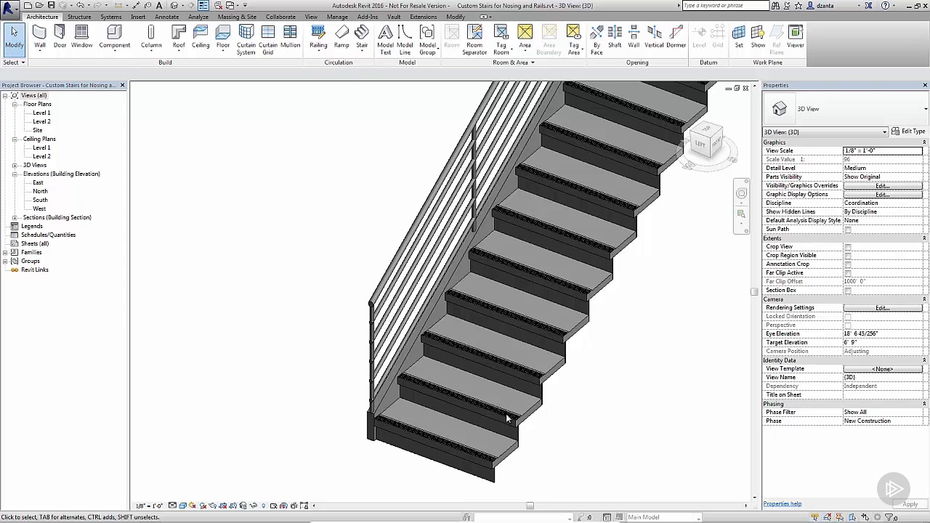
Open the non-continuous rail structure of the stair's Handrail - Pipe railing type and examine its preview from the side.
{"action": "left_click", "coordinate": [390, 272]}
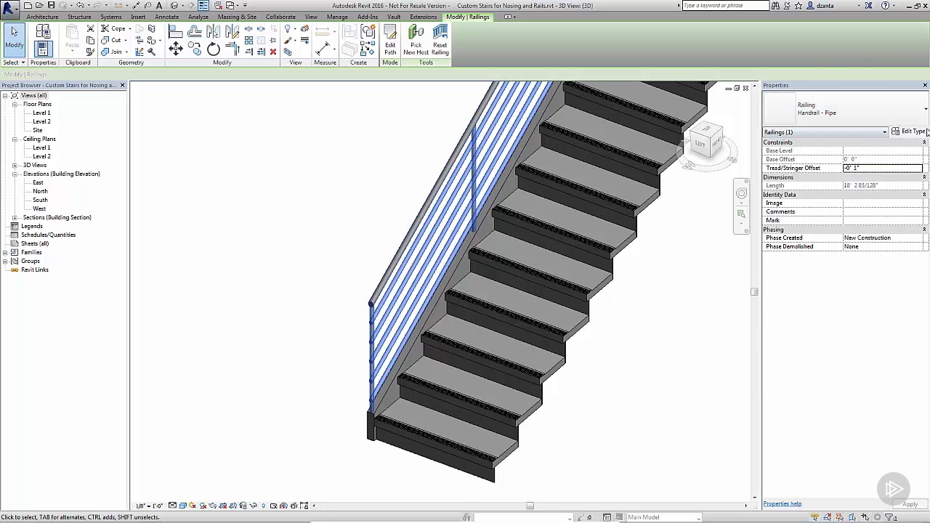
{"action": "left_click", "coordinate": [913, 132]}
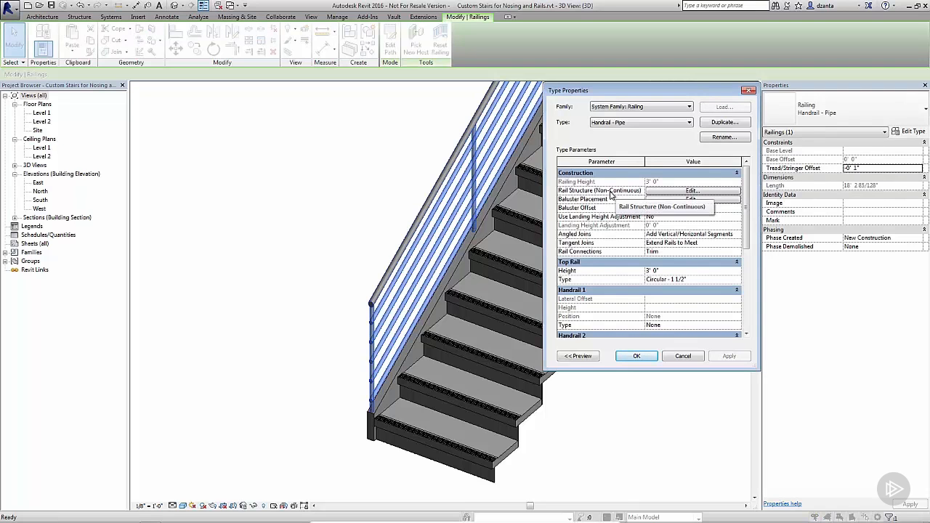
{"action": "left_click", "coordinate": [659, 192]}
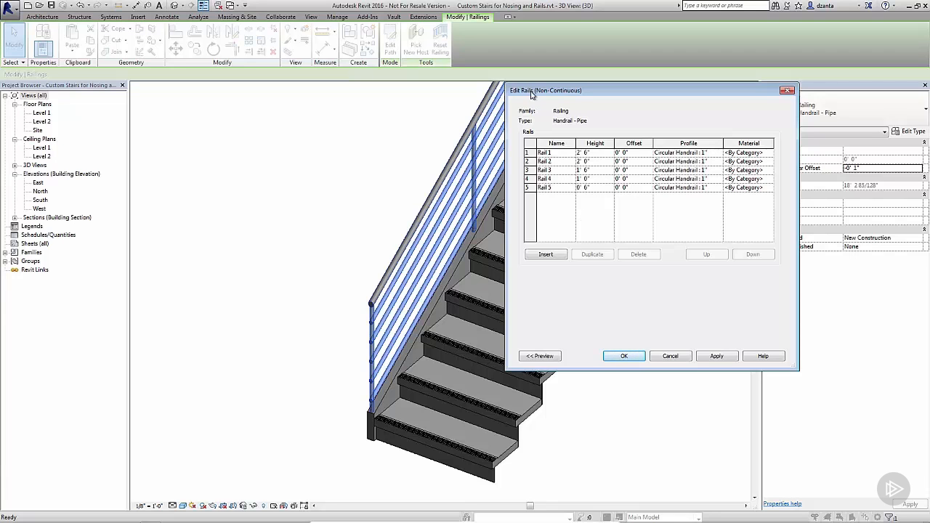
{"action": "left_click", "coordinate": [525, 356]}
{"action": "left_click_drag", "start_coordinate": [575, 94], "coordinate": [374, 142]}
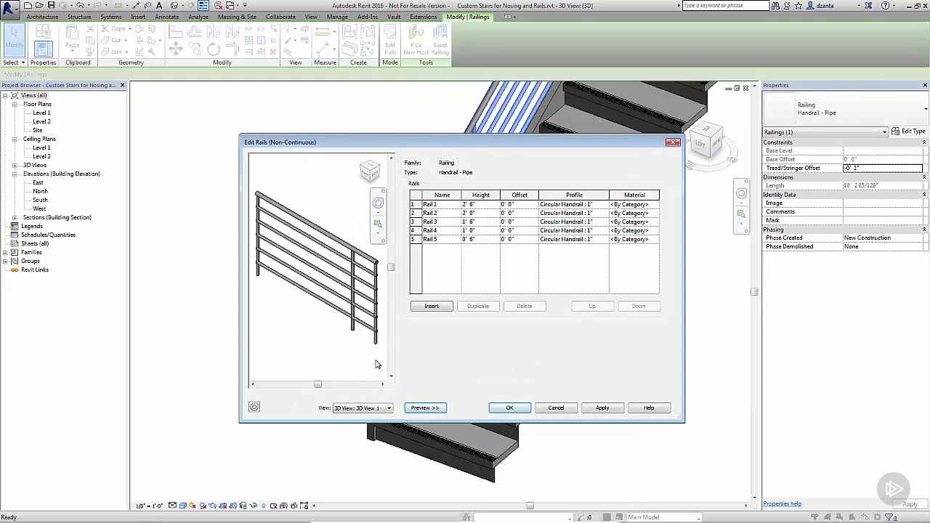
{"action": "left_click", "coordinate": [378, 176]}
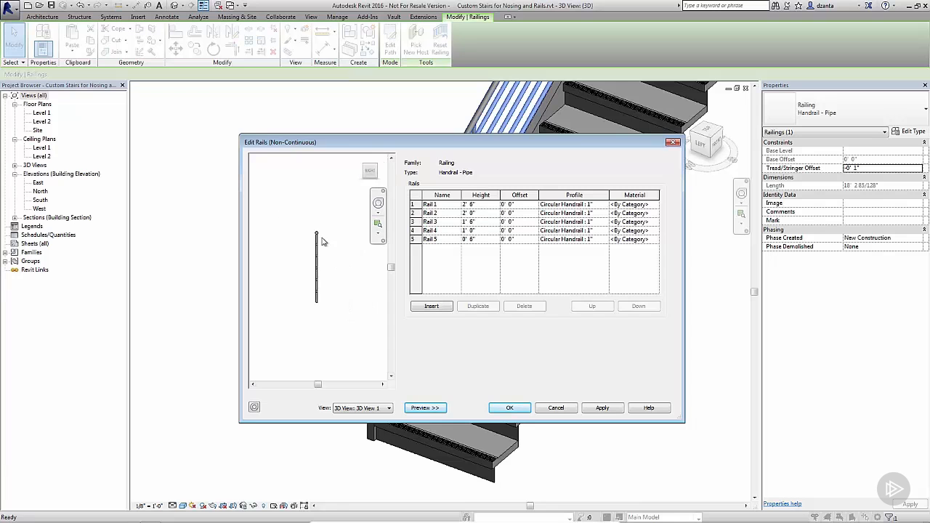
{"action": "scroll", "coordinate": [320, 243], "scroll_direction": "up", "scroll_amount": 4}
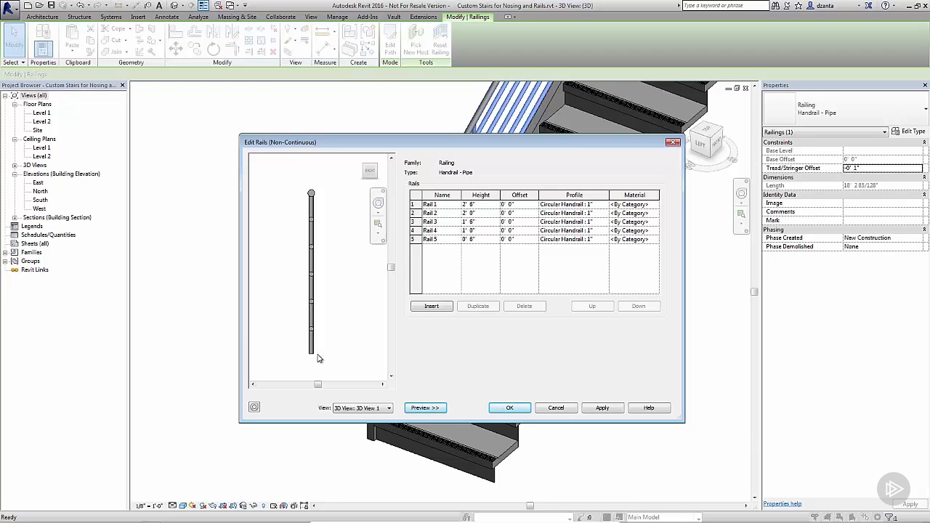
Try the Rectangular Handrail : 2" x 2" profile on Rail 1 in the preview, and discard the railing type edits.
{"action": "left_click", "coordinate": [605, 206]}
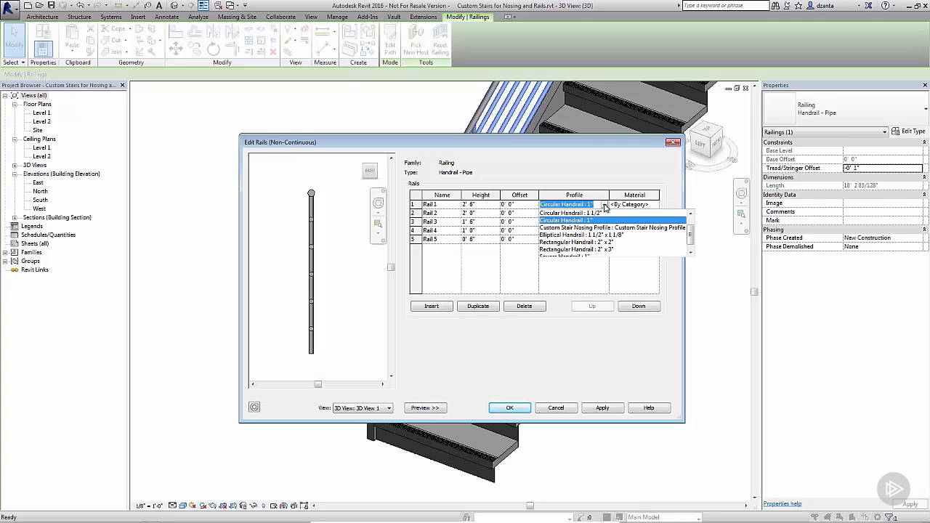
{"action": "left_click", "coordinate": [602, 243]}
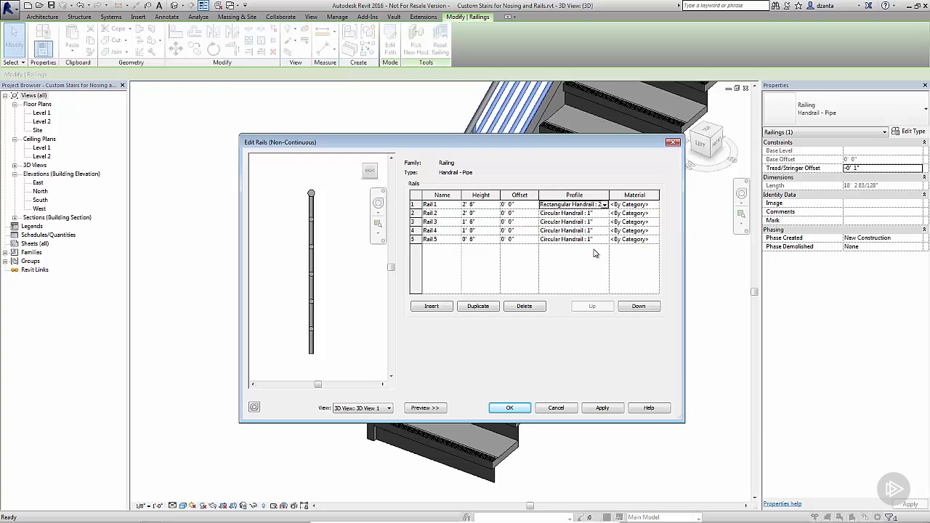
{"action": "left_click", "coordinate": [604, 409]}
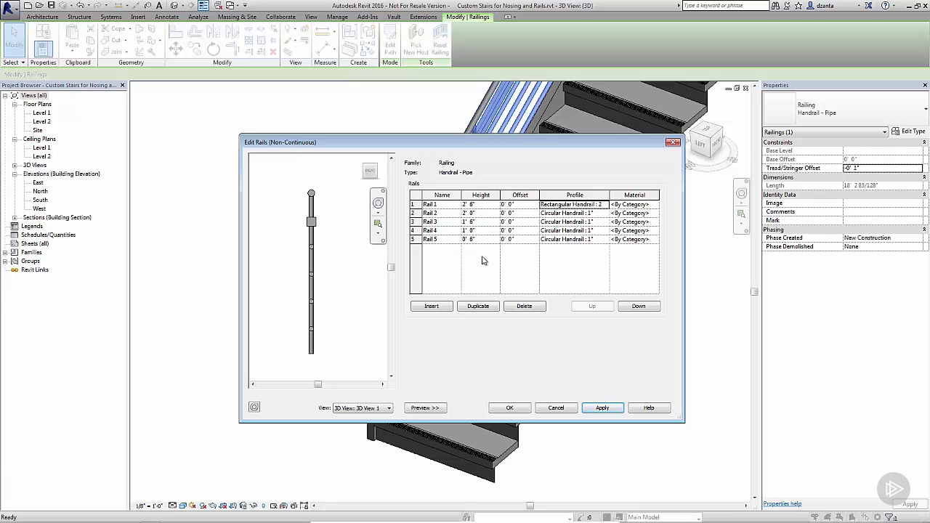
{"action": "left_click", "coordinate": [556, 409]}
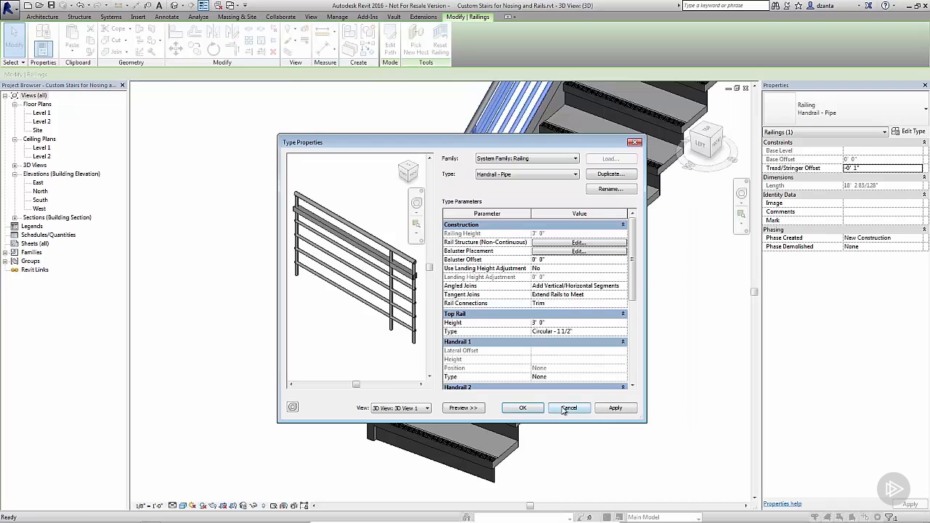
{"action": "left_click", "coordinate": [567, 408]}
{"action": "left_click", "coordinate": [574, 429]}
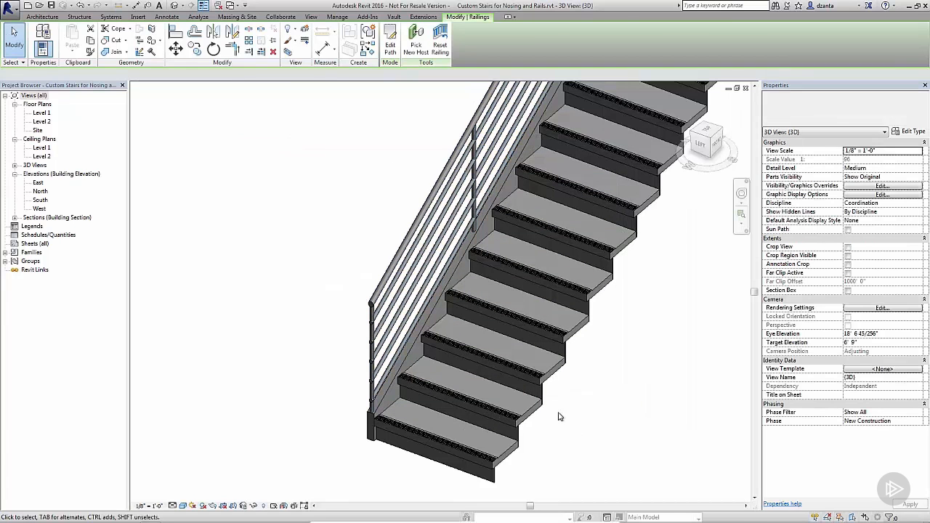
{"action": "left_click", "coordinate": [318, 246]}
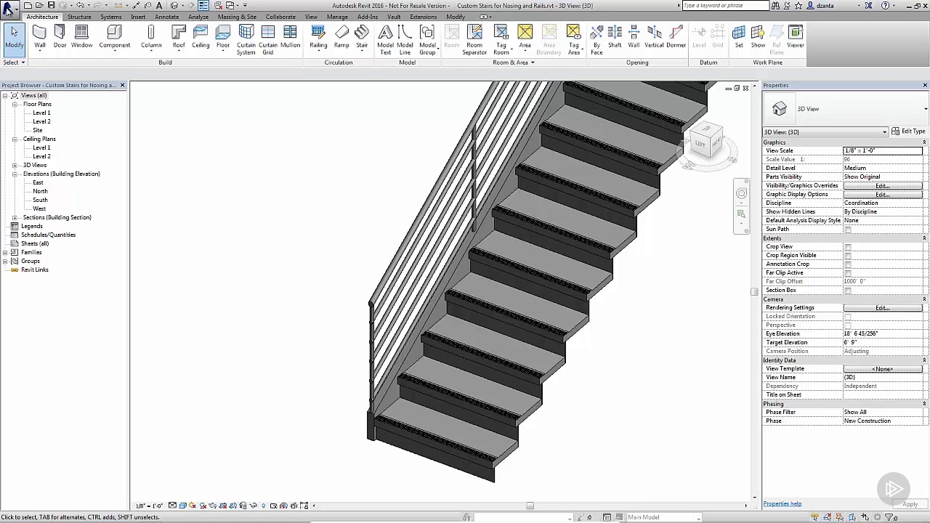
Create a new family from the Profile-Rail.rft template.
{"action": "left_click", "coordinate": [8, 10]}
{"action": "mouse_move", "coordinate": [25, 53]}
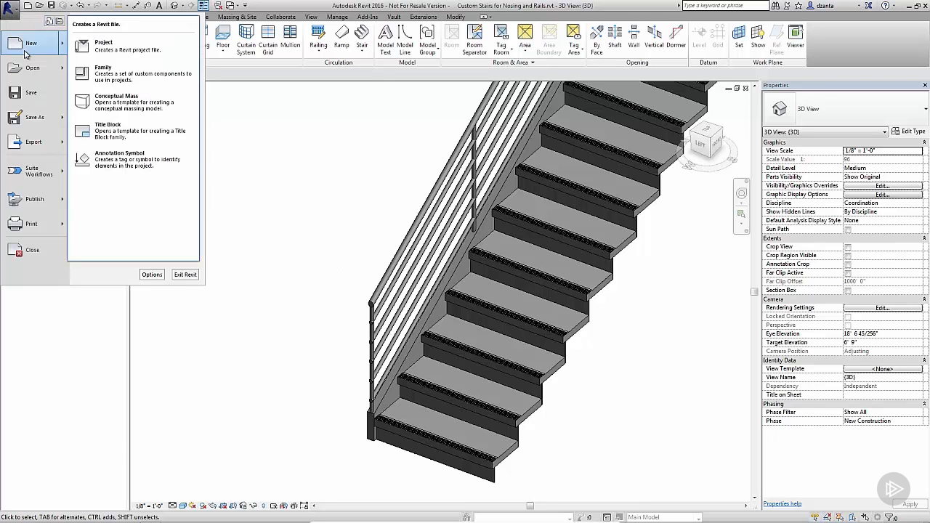
{"action": "left_click", "coordinate": [91, 75]}
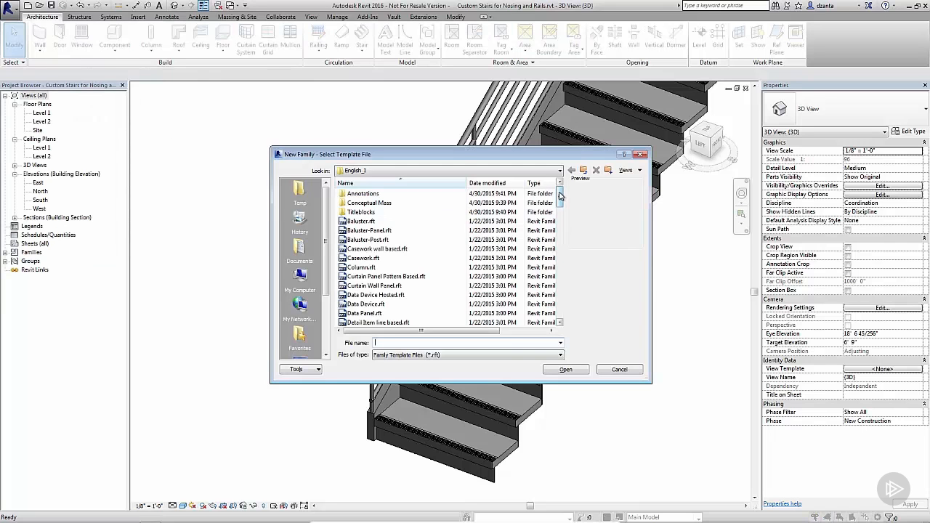
{"action": "left_click_drag", "start_coordinate": [560, 195], "coordinate": [559, 285]}
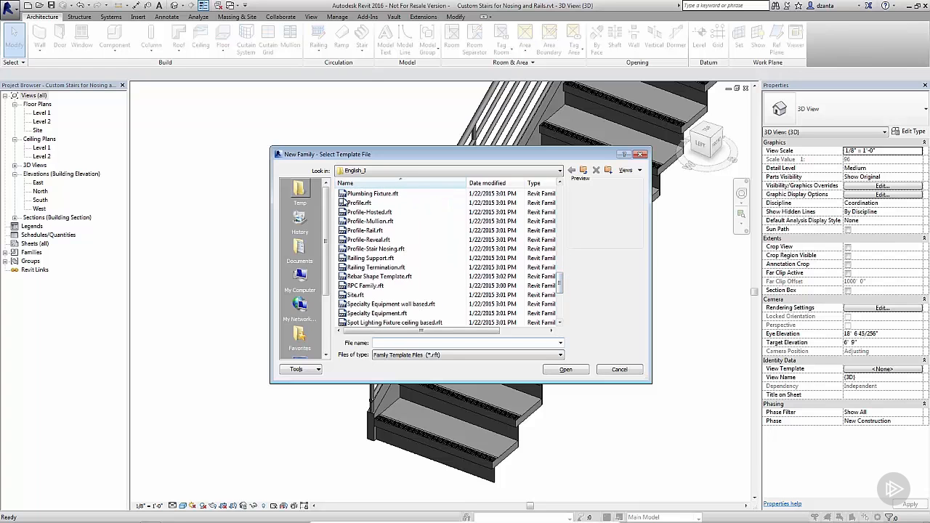
{"action": "left_click", "coordinate": [422, 232]}
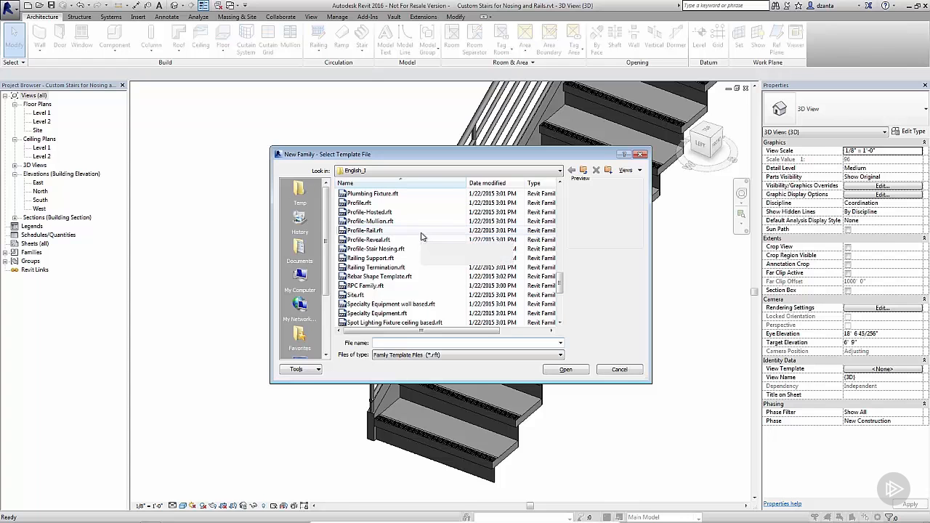
{"action": "left_click", "coordinate": [566, 370]}
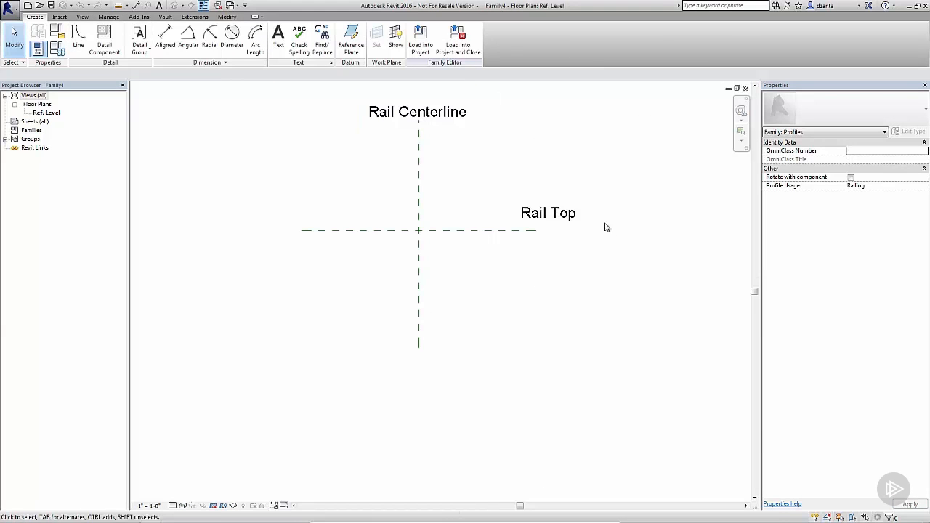
Inspect the Centerline and Rail Top reference planes in the new profile family.
{"action": "left_click", "coordinate": [419, 204]}
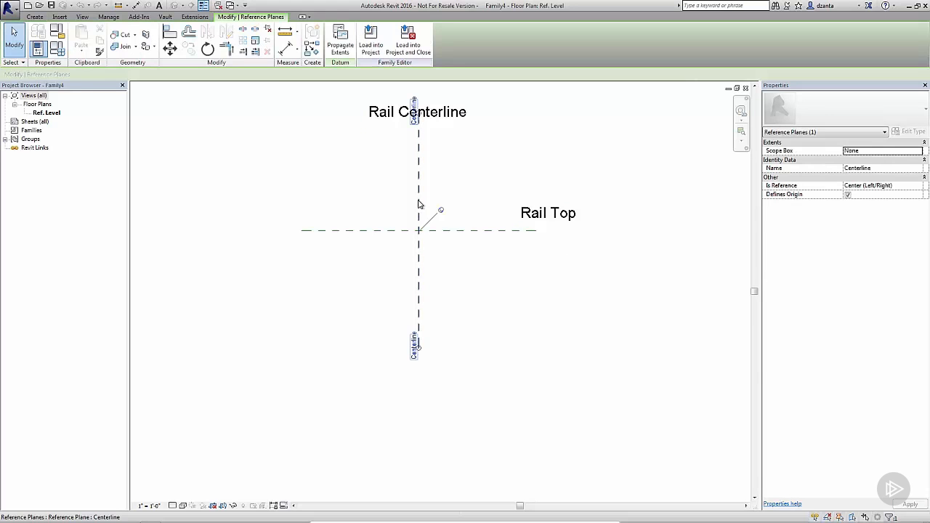
{"action": "left_click", "coordinate": [459, 243]}
{"action": "left_click", "coordinate": [461, 236]}
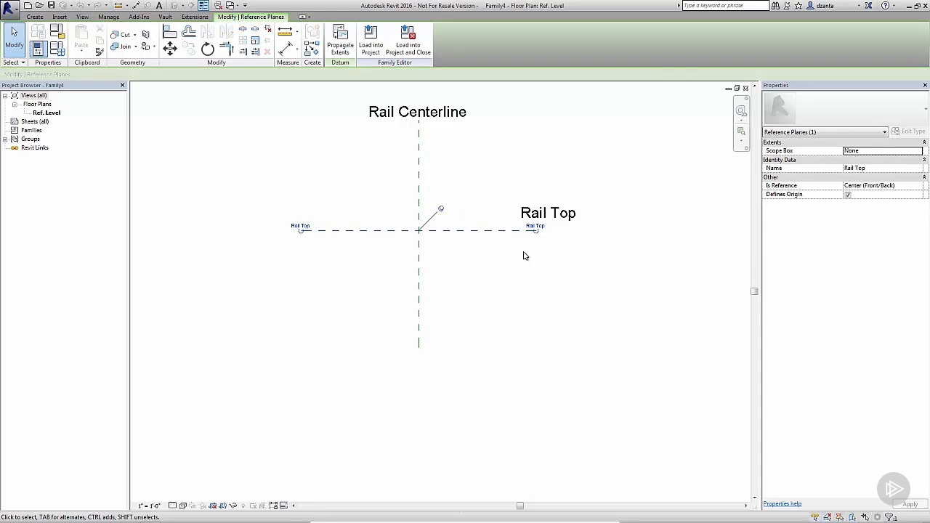
{"action": "left_click", "coordinate": [460, 255]}
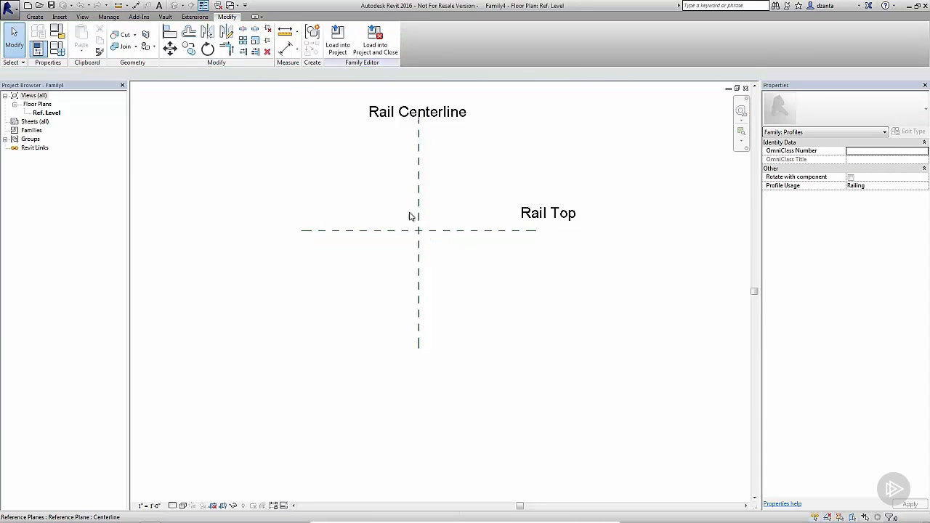
Draw a horizontal profile line about 2" long on the Rail Top plane, centred on the Rail Centerline.
{"action": "scroll", "coordinate": [404, 196], "scroll_direction": "up", "scroll_amount": 1}
{"action": "scroll", "coordinate": [411, 194], "scroll_direction": "up", "scroll_amount": 4}
{"action": "middle_click_drag", "start_coordinate": [417, 193], "coordinate": [405, 313]}
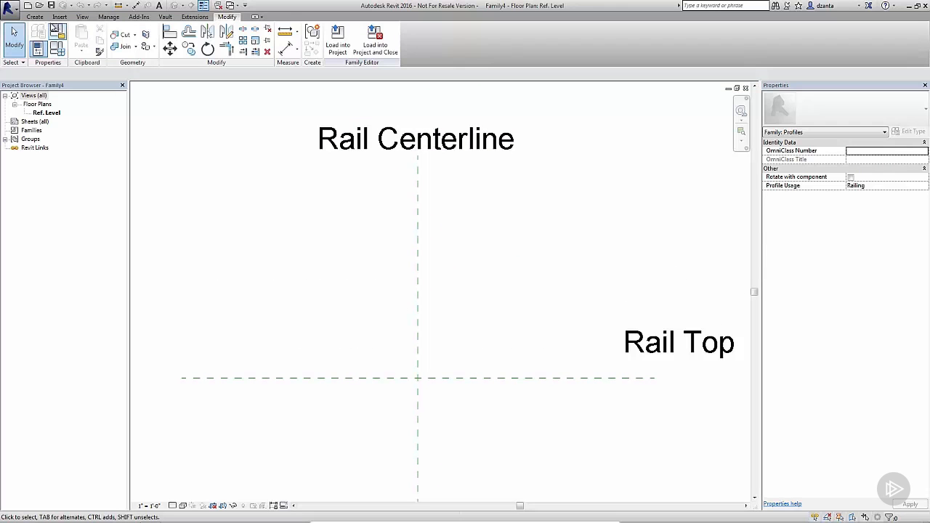
{"action": "left_click", "coordinate": [38, 18]}
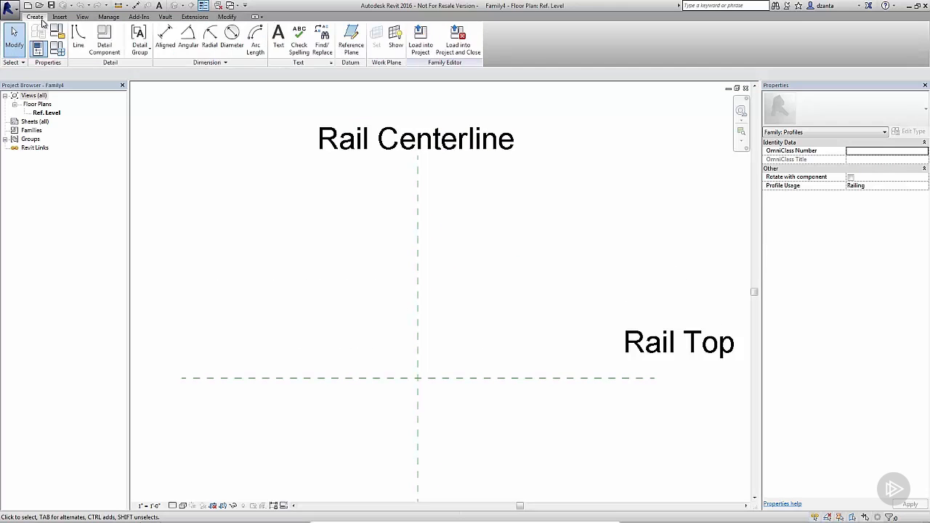
{"action": "left_click", "coordinate": [78, 38]}
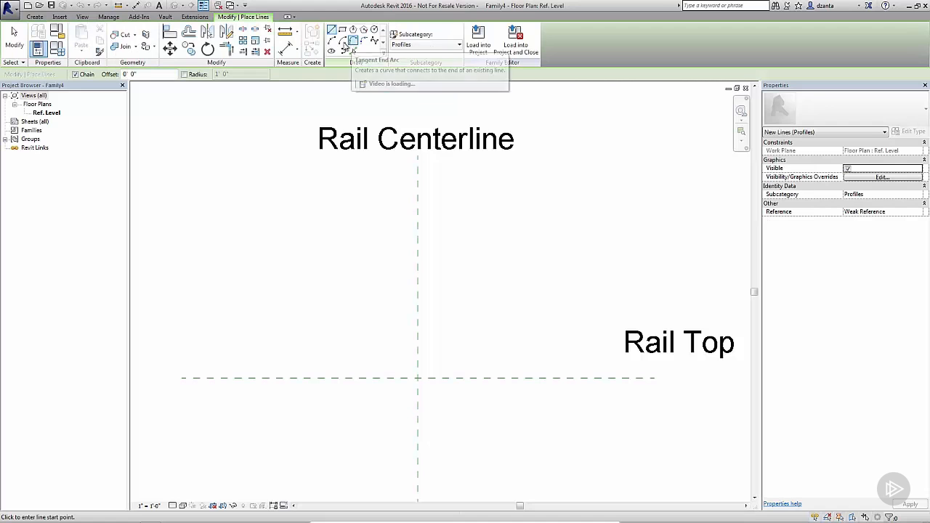
{"action": "left_click", "coordinate": [398, 378]}
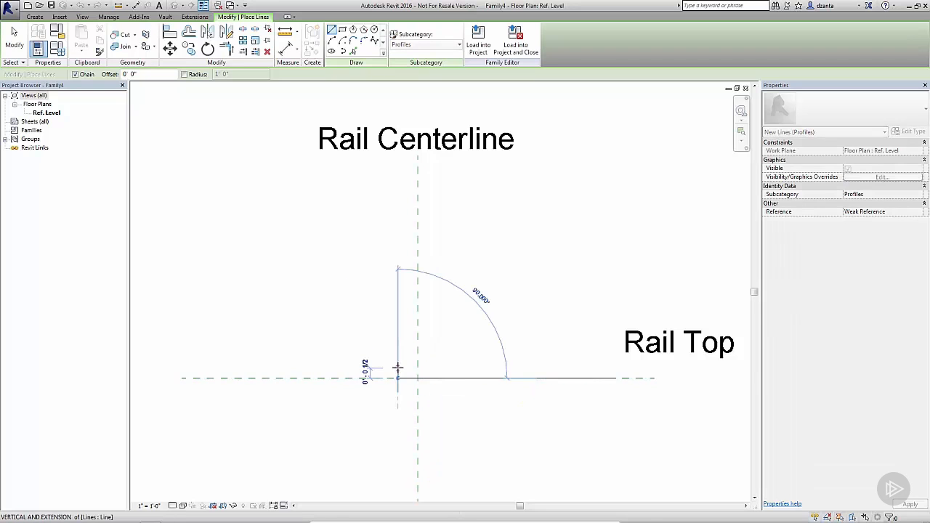
Close the rail profile with a 180° start-end-radius arc of about 1" radius above the horizontal line.
{"action": "left_click", "coordinate": [331, 40]}
{"action": "left_click", "coordinate": [397, 378]}
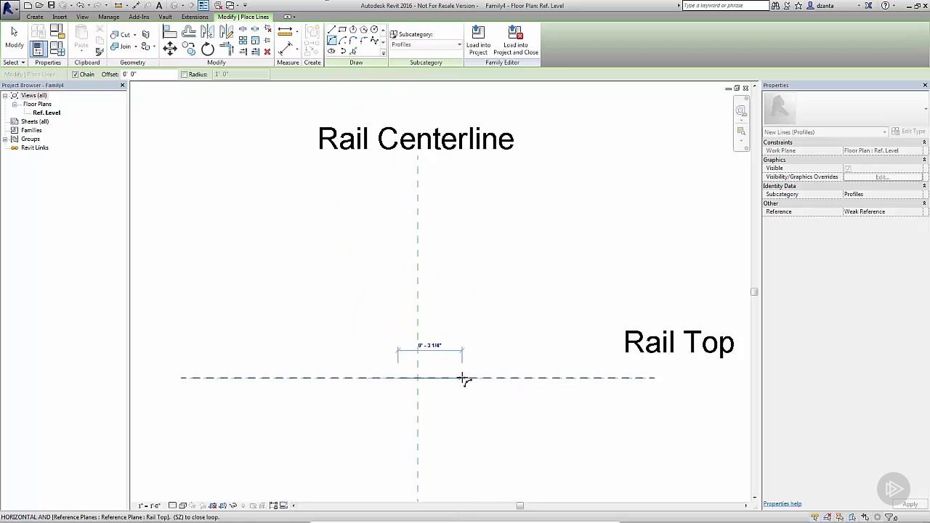
{"action": "scroll", "coordinate": [439, 378], "scroll_direction": "up", "scroll_amount": 2}
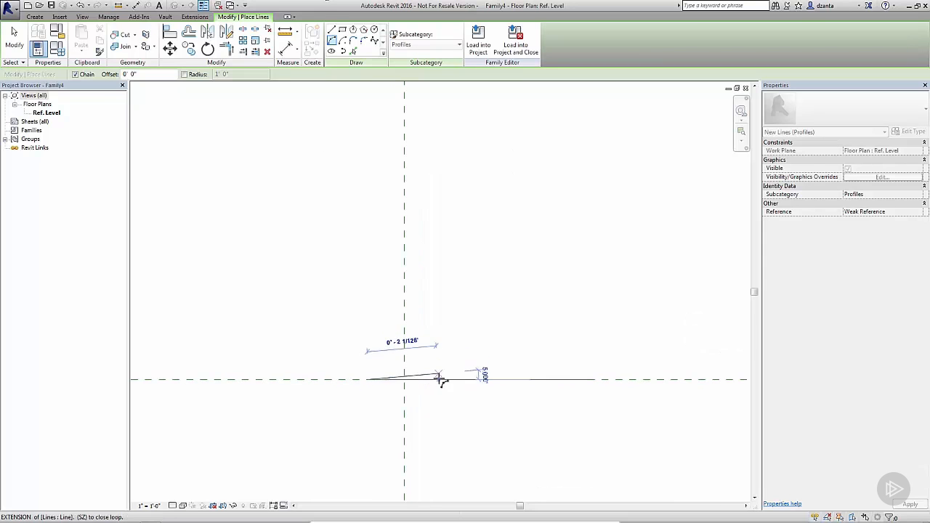
{"action": "left_click", "coordinate": [439, 379]}
{"action": "left_click", "coordinate": [407, 348]}
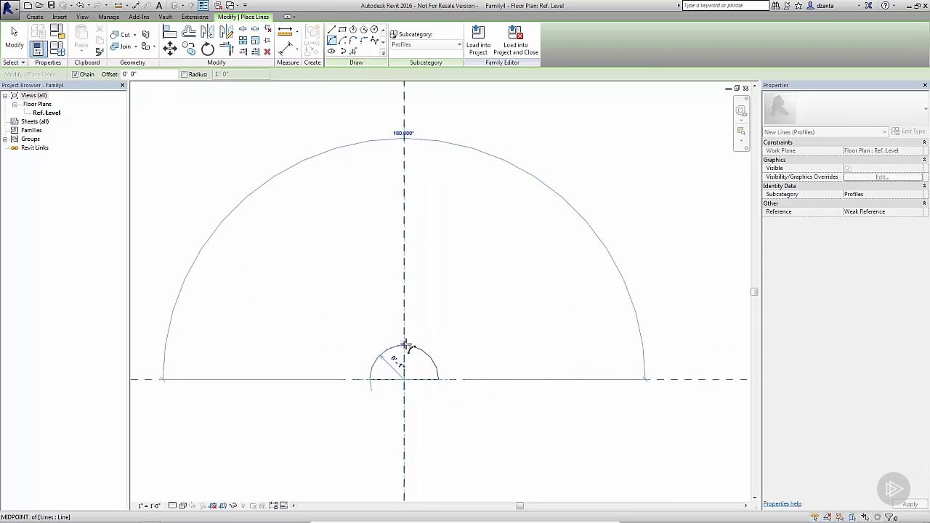
{"action": "left_click", "coordinate": [10, 43]}
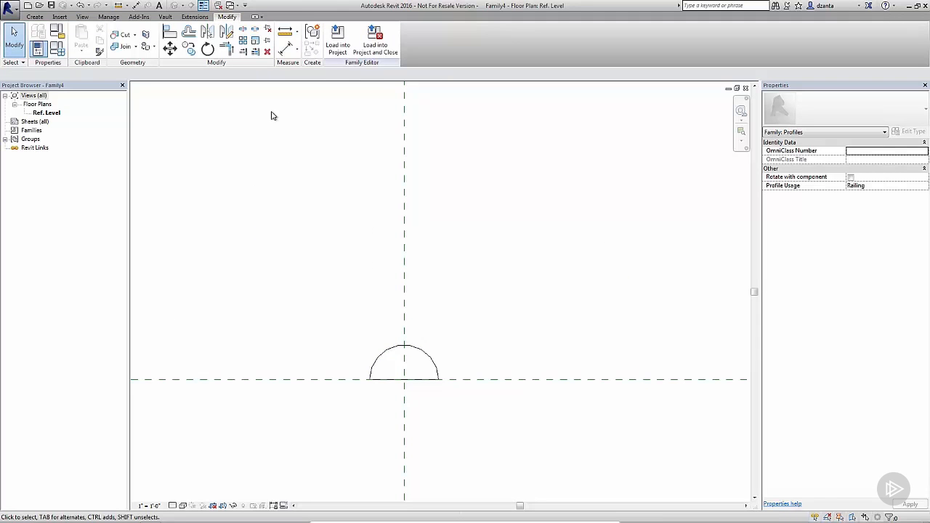
Save the family in the Temp folder as Custom Rail Profile 1.
{"action": "left_click", "coordinate": [16, 16]}
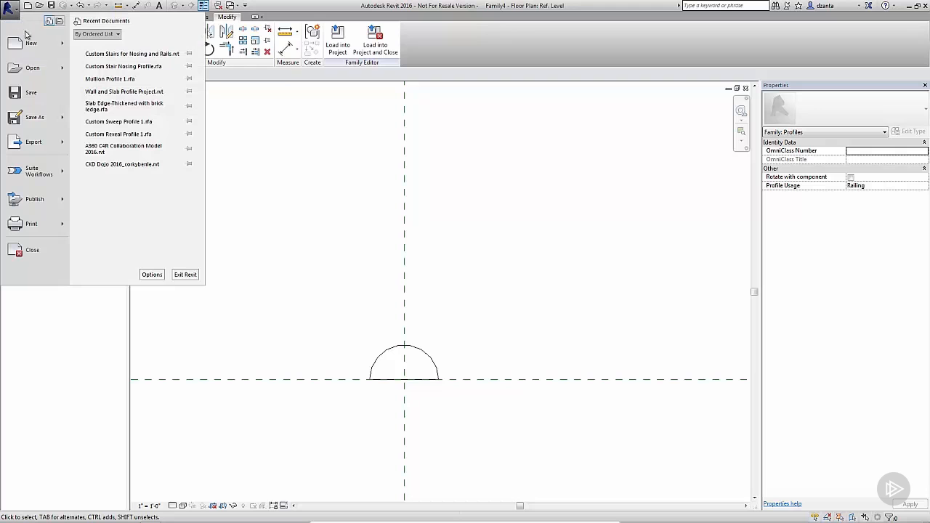
{"action": "mouse_move", "coordinate": [37, 124]}
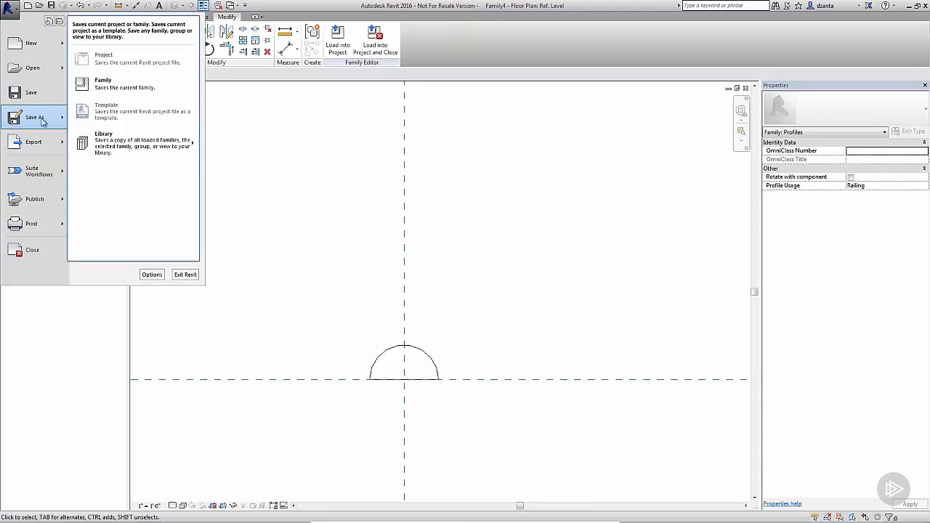
{"action": "left_click", "coordinate": [109, 87]}
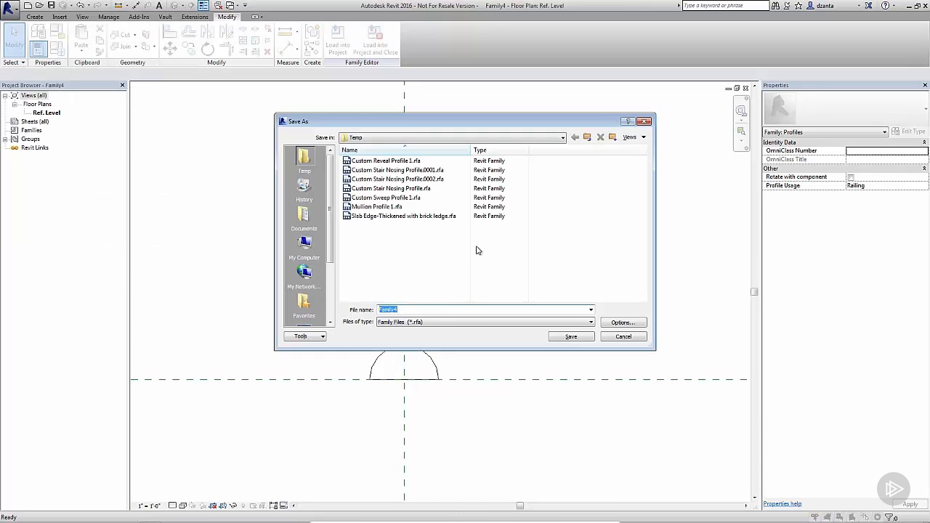
{"action": "type", "text": "Custom Rail Profile 1"}
{"action": "left_click", "coordinate": [572, 338]}
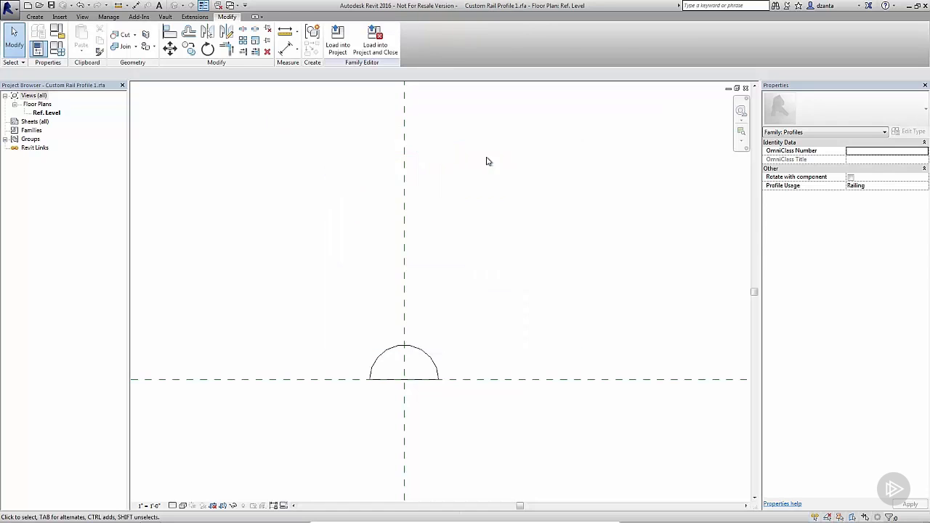
Load the rail profile family into the Custom Stairs for Nosing and Rails.rvt project only.
{"action": "left_click", "coordinate": [336, 45]}
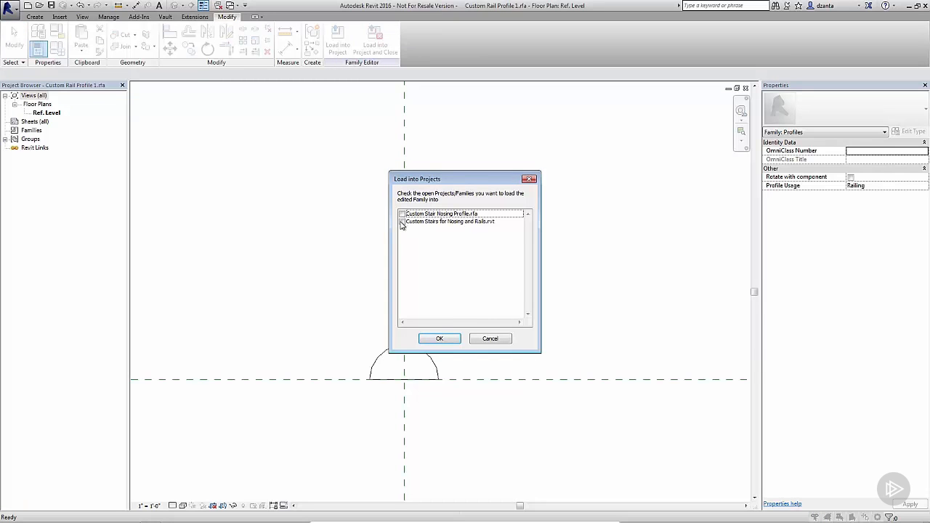
{"action": "left_click", "coordinate": [401, 222]}
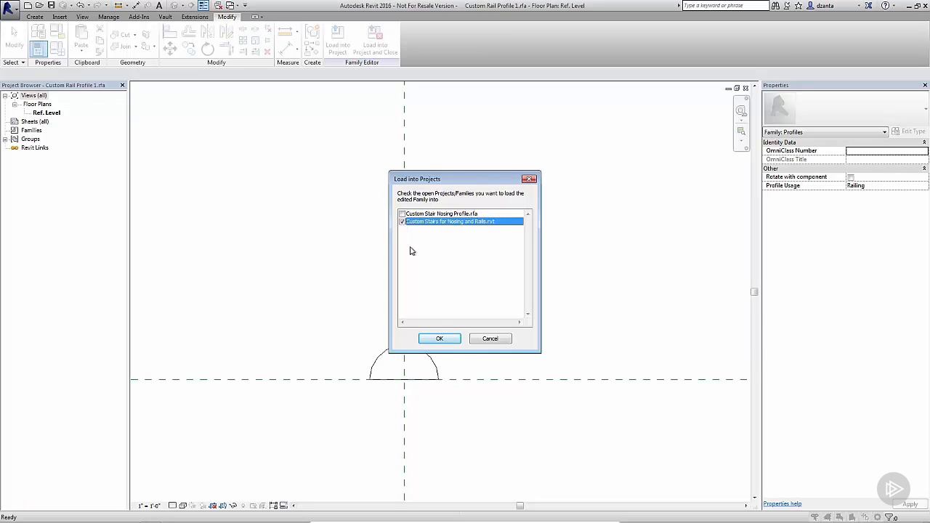
{"action": "left_click", "coordinate": [438, 338]}
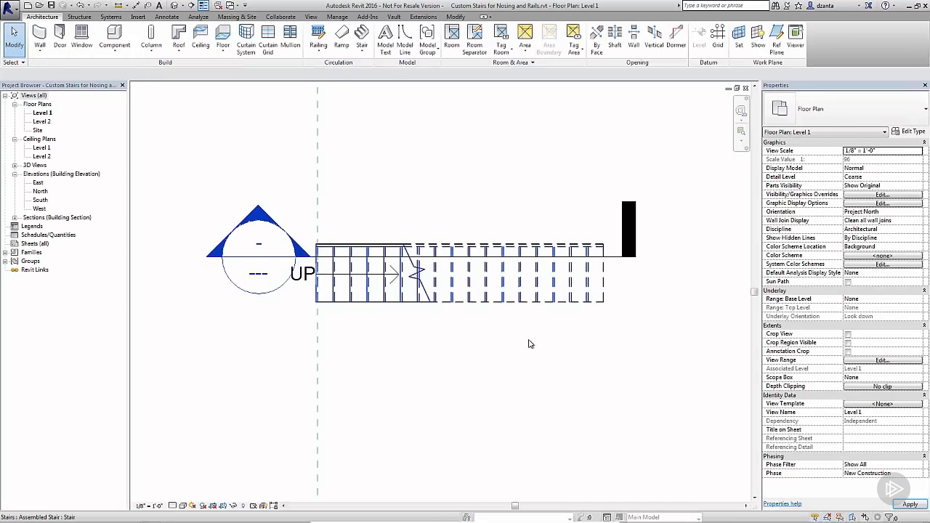
Open the non-continuous rail structure of the stair railing's Handrail - Pipe type from the 3D view.
{"action": "left_click", "coordinate": [177, 8]}
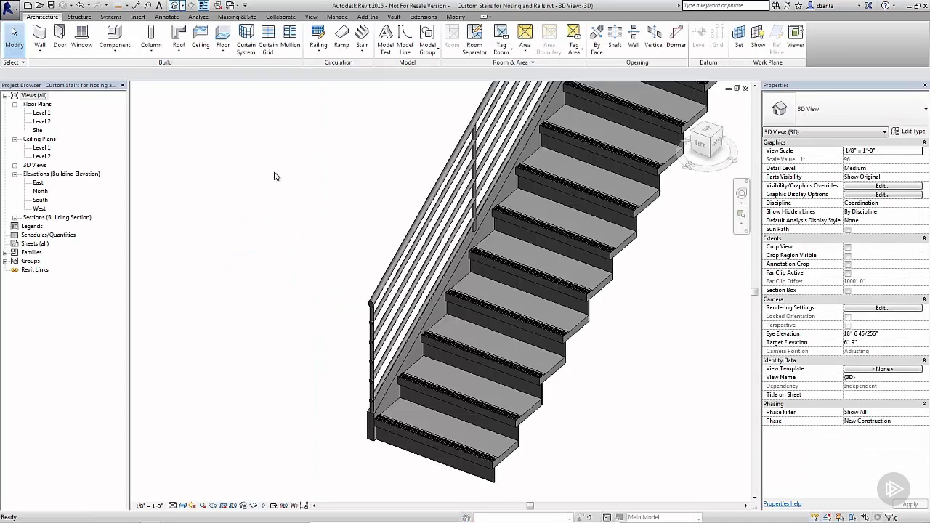
{"action": "left_click", "coordinate": [401, 314]}
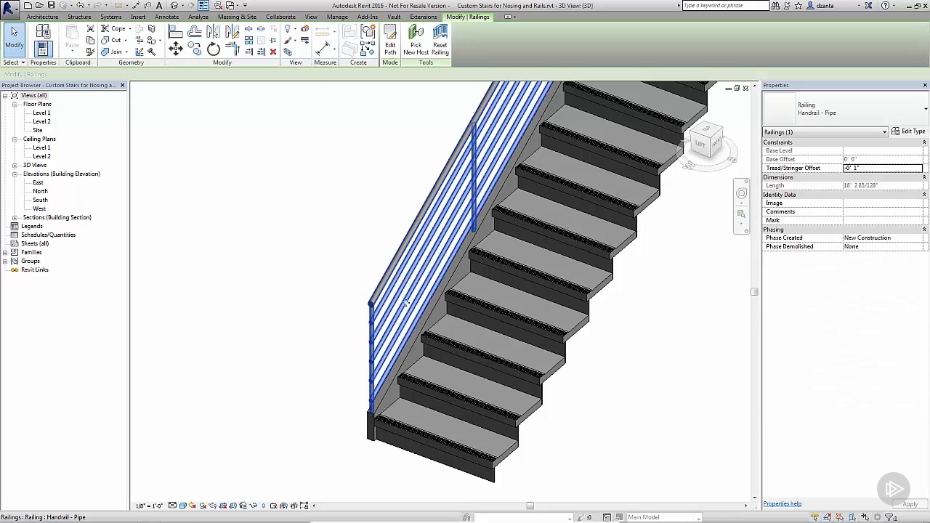
{"action": "left_click", "coordinate": [920, 133]}
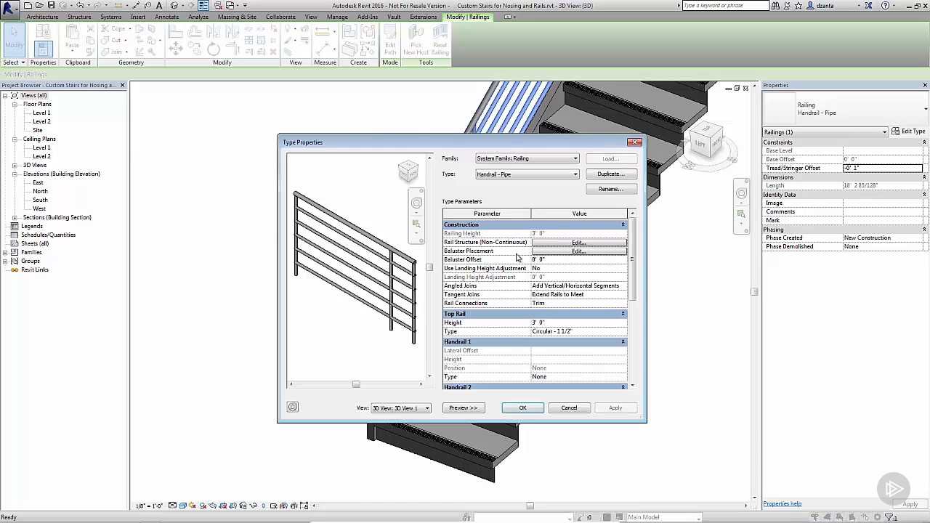
{"action": "left_click", "coordinate": [544, 243]}
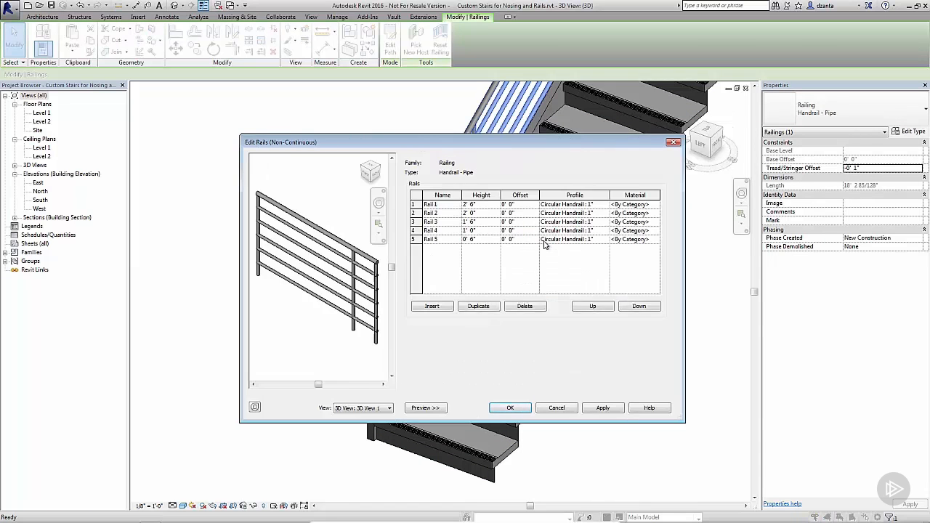
Apply Custom Rail Profile 1 to Rail 1 and inspect the railing preview from the right side.
{"action": "left_click", "coordinate": [608, 205]}
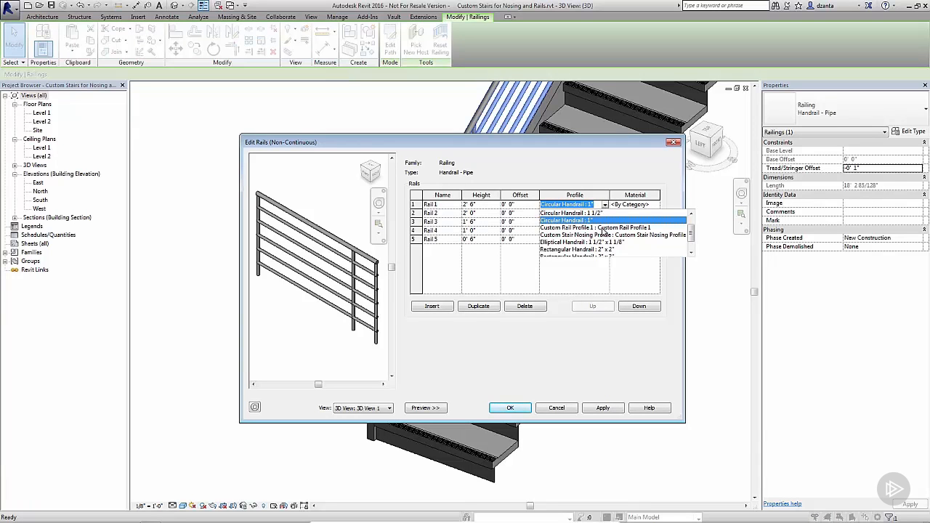
{"action": "left_click", "coordinate": [604, 229]}
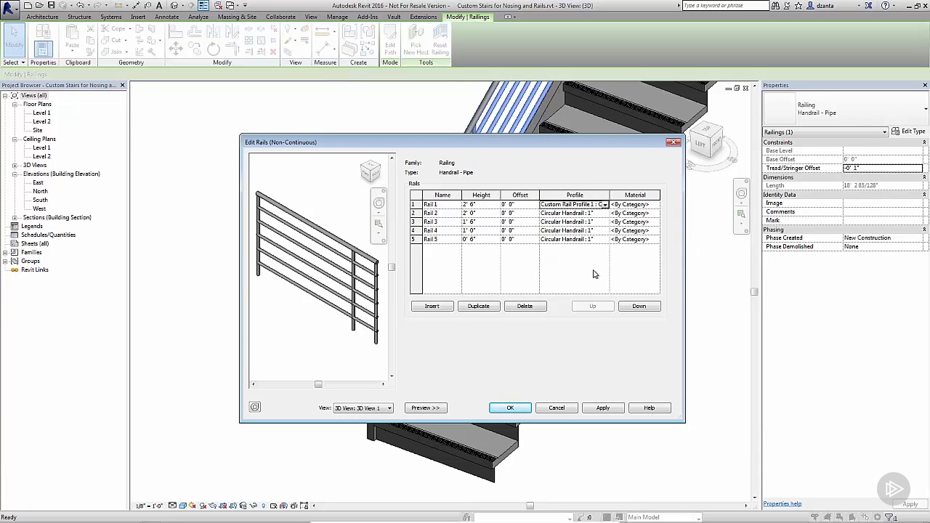
{"action": "left_click", "coordinate": [603, 409]}
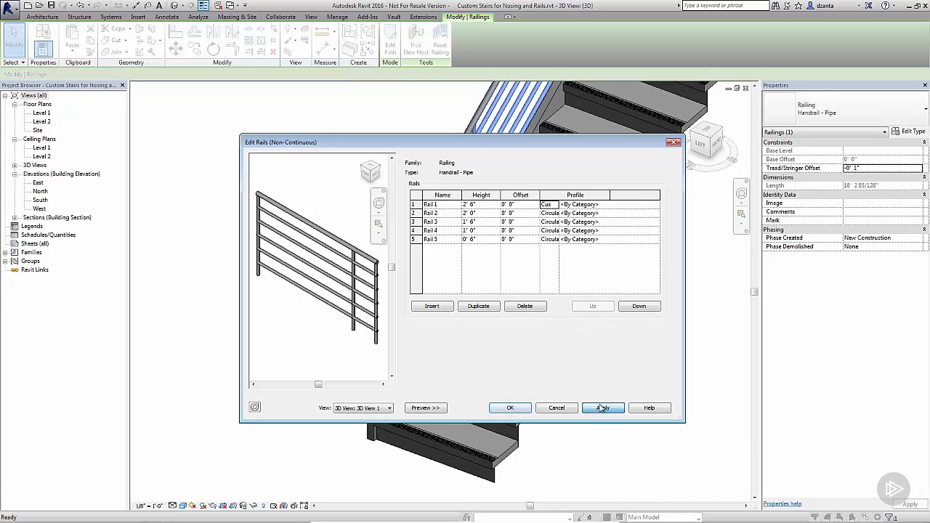
{"action": "left_click", "coordinate": [376, 173]}
{"action": "scroll", "coordinate": [286, 254], "scroll_direction": "up", "scroll_amount": 5}
{"action": "middle_click_drag", "start_coordinate": [355, 266], "coordinate": [333, 230]}
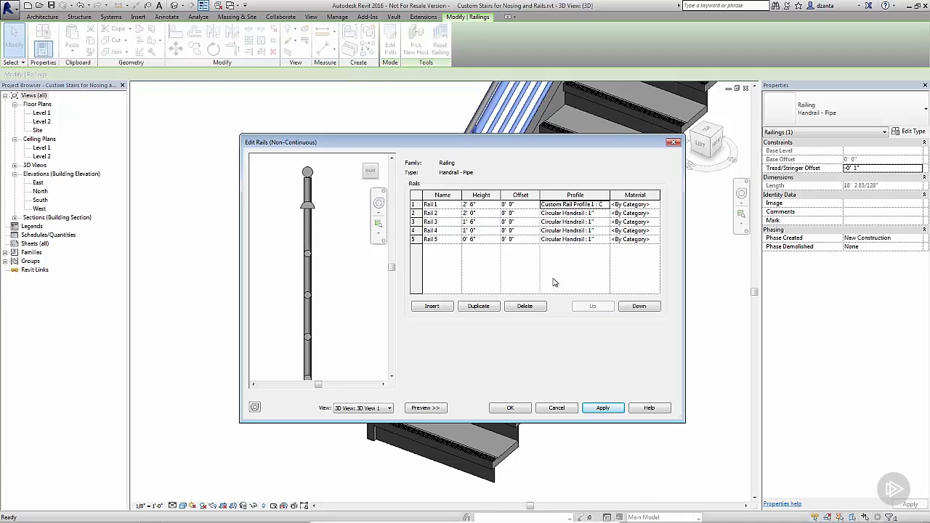
Delete all five rails from the rail structure and apply the change.
{"action": "left_click", "coordinate": [413, 205]}
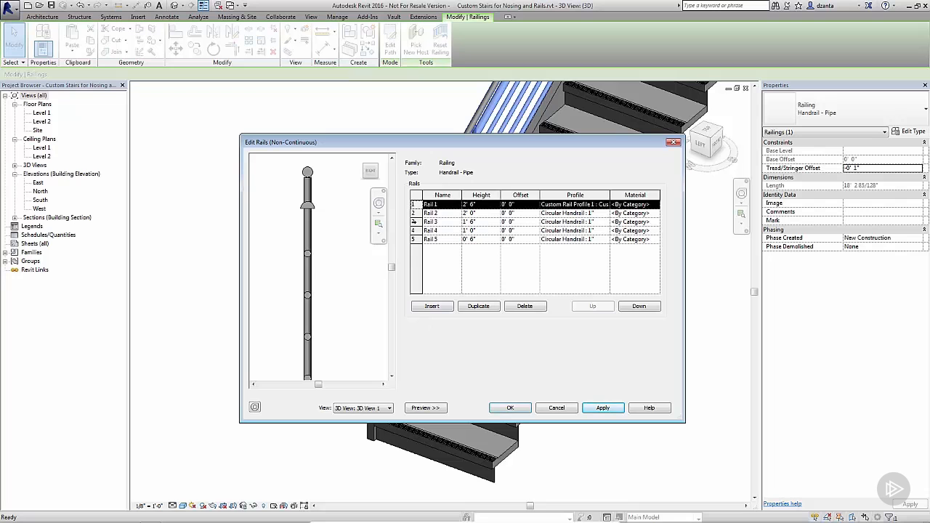
{"action": "left_click", "coordinate": [526, 307]}
{"action": "left_click", "coordinate": [526, 306]}
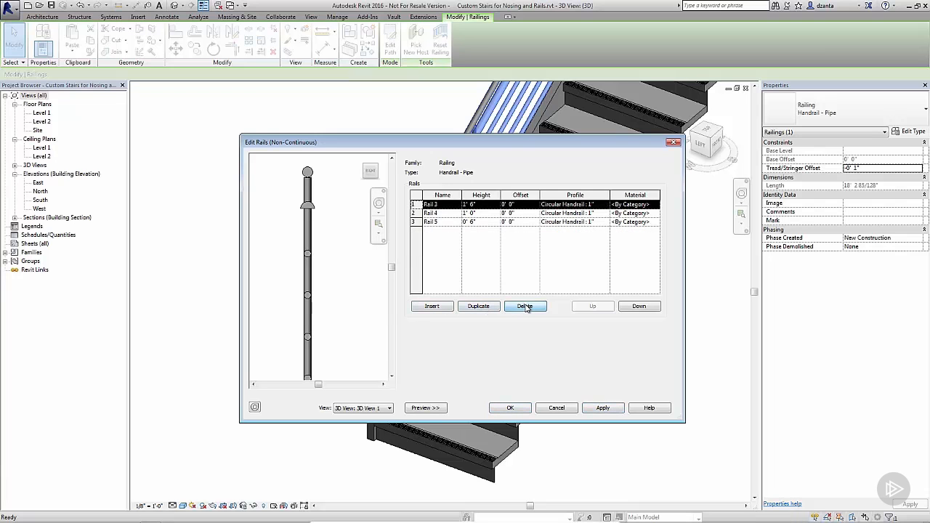
{"action": "left_click", "coordinate": [526, 307]}
{"action": "left_click", "coordinate": [526, 307]}
{"action": "left_click", "coordinate": [526, 307]}
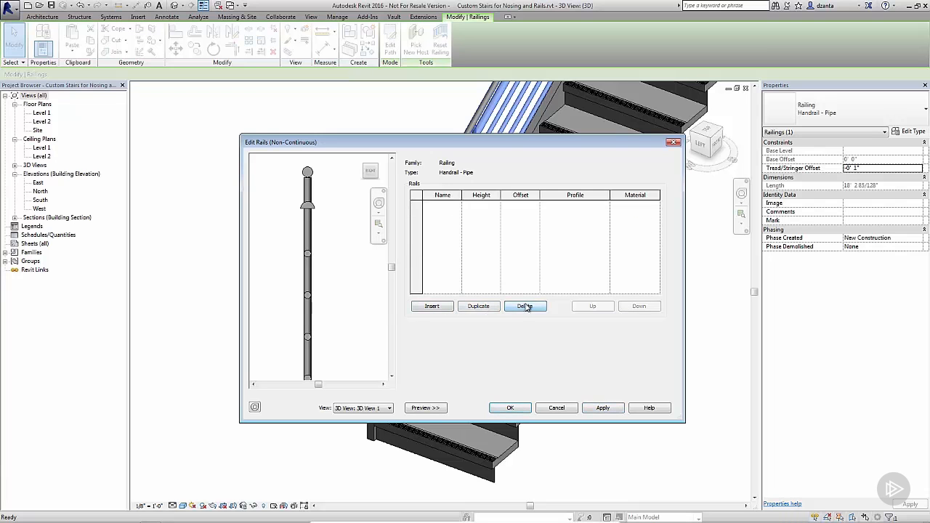
{"action": "left_click", "coordinate": [619, 409]}
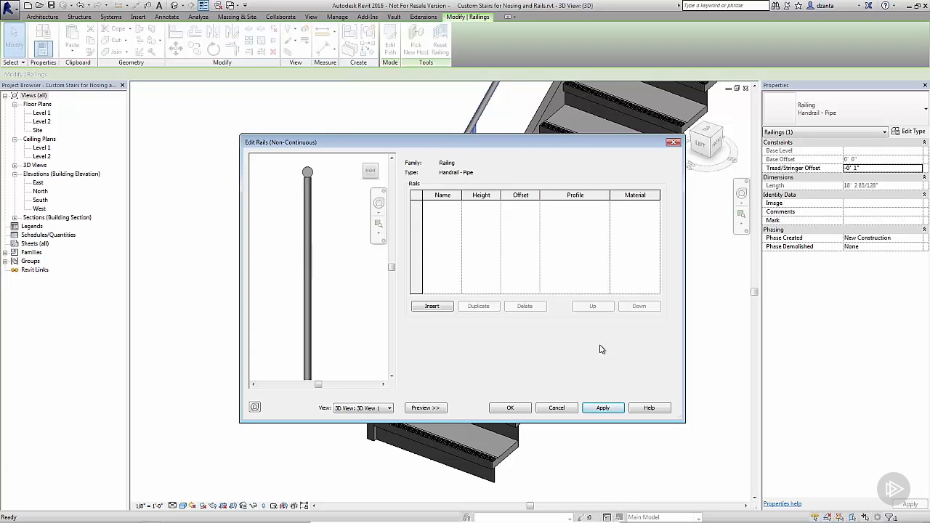
Insert a new rail with Custom Rail Profile 1 as its profile, apply it and check it in the preview.
{"action": "left_click", "coordinate": [432, 306]}
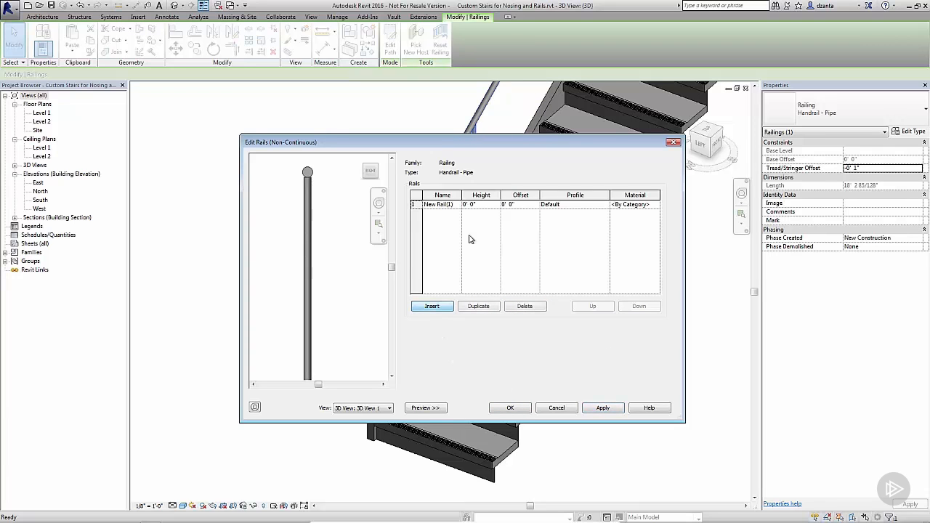
{"action": "left_click", "coordinate": [605, 205]}
{"action": "left_click", "coordinate": [594, 242]}
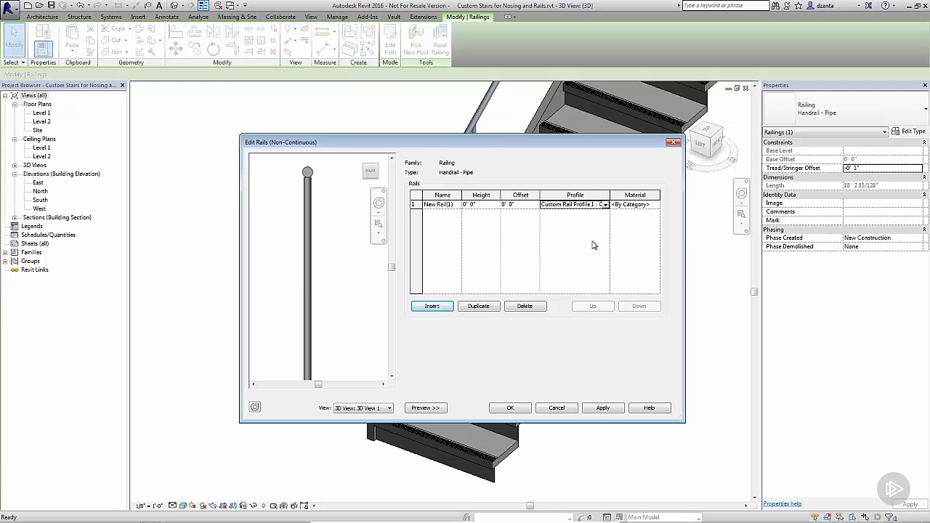
{"action": "left_click", "coordinate": [610, 408]}
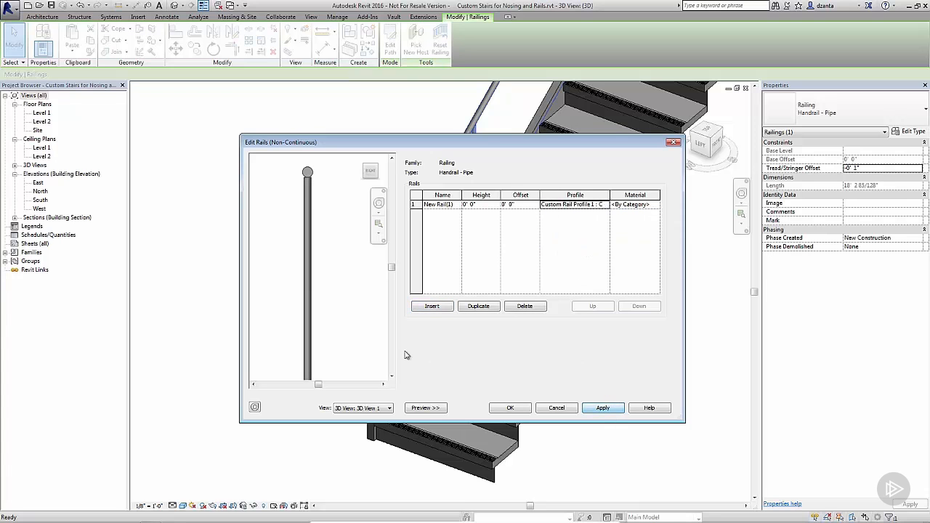
{"action": "middle_click_drag", "start_coordinate": [327, 274], "coordinate": [332, 297]}
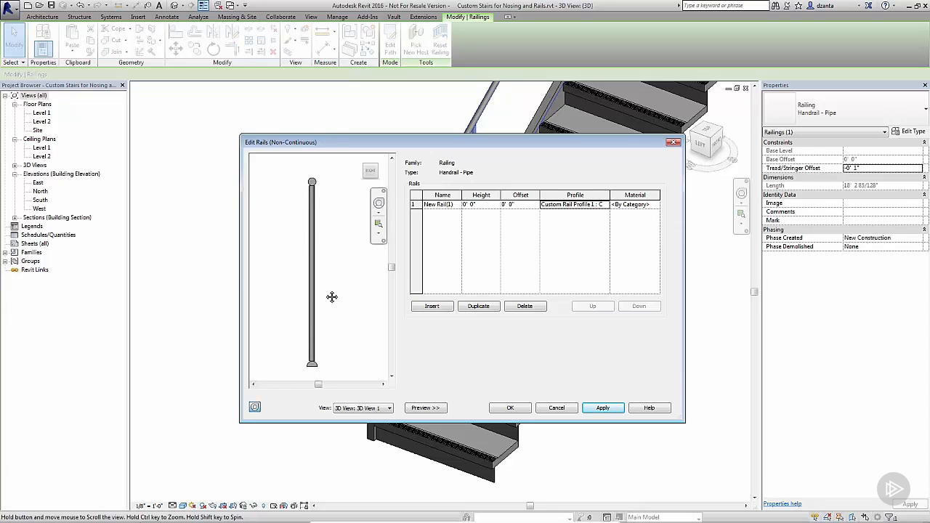
{"action": "scroll", "coordinate": [314, 354], "scroll_direction": "up", "scroll_amount": 1}
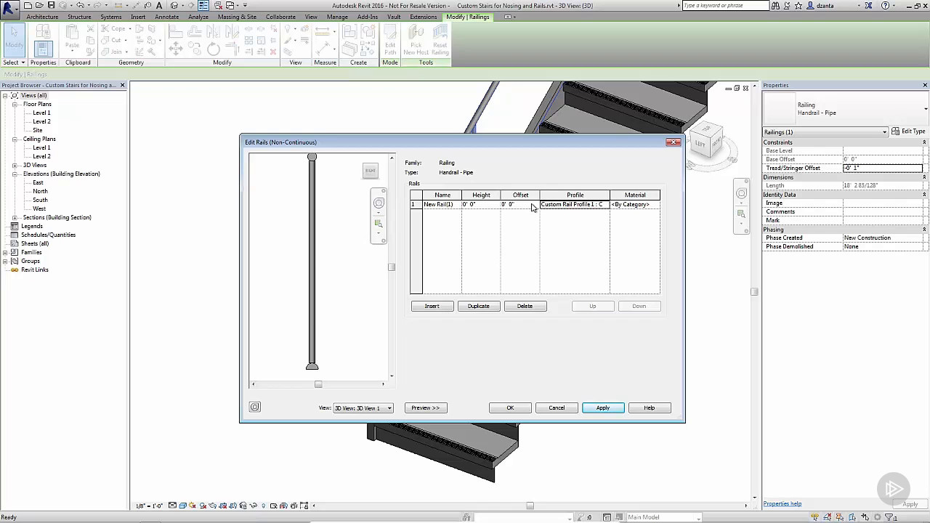
Set the new rail's height to 1' 0" and apply the change.
{"action": "left_click", "coordinate": [495, 205]}
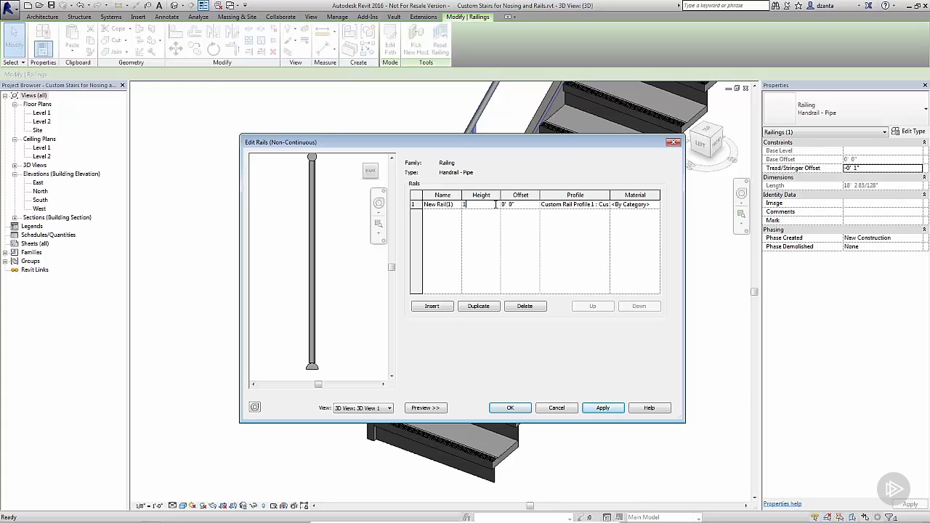
{"action": "key", "text": "Return"}
{"action": "left_click", "coordinate": [604, 408]}
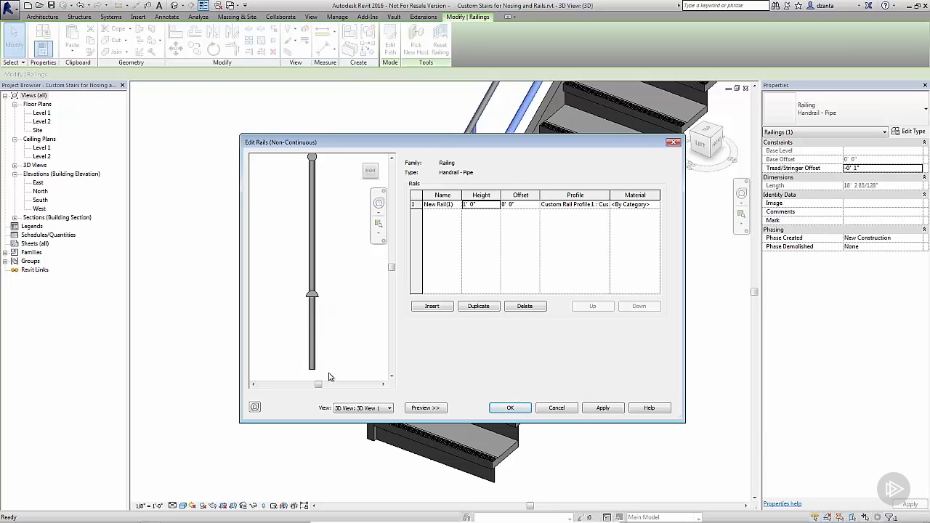
Try offsets of 0' 1" and -0' 1" on the new rail, applying each to the preview.
{"action": "left_click", "coordinate": [534, 206]}
{"action": "key", "text": "Return"}
{"action": "left_click", "coordinate": [602, 409]}
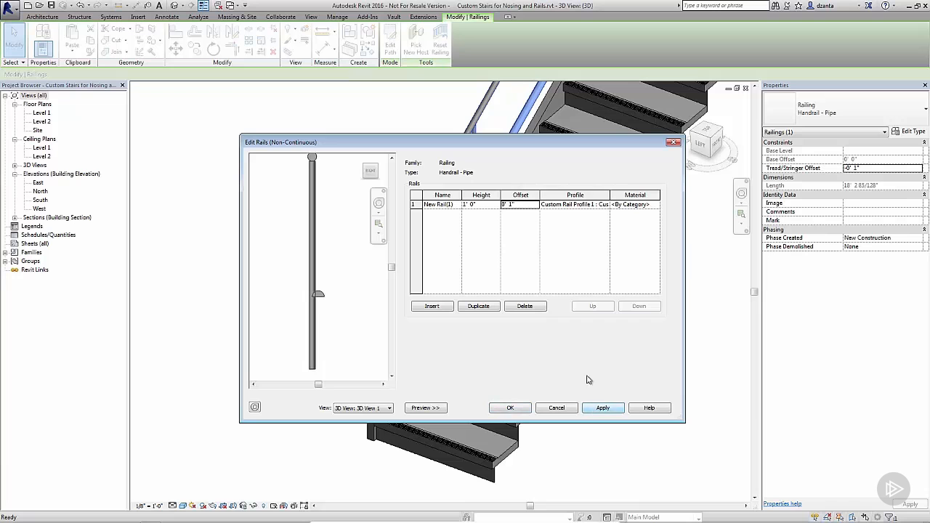
{"action": "left_click", "coordinate": [521, 206]}
{"action": "type", "text": "-"}
{"action": "key", "text": "Return"}
{"action": "left_click", "coordinate": [613, 410]}
Set the new rail's offset to 0' 0" and accept the rail structure and railing type changes.
{"action": "left_click", "coordinate": [523, 204]}
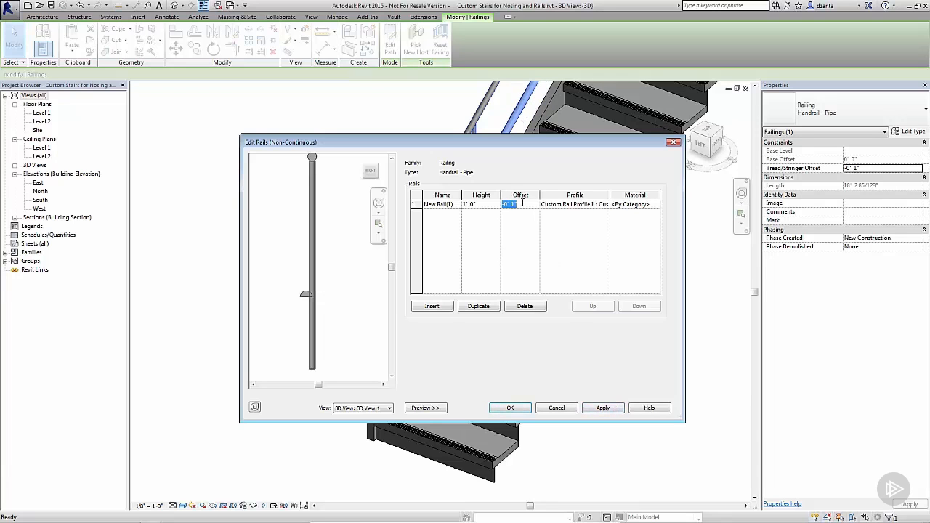
{"action": "type", "text": "0"}
{"action": "key", "text": "Return"}
{"action": "left_click", "coordinate": [595, 409]}
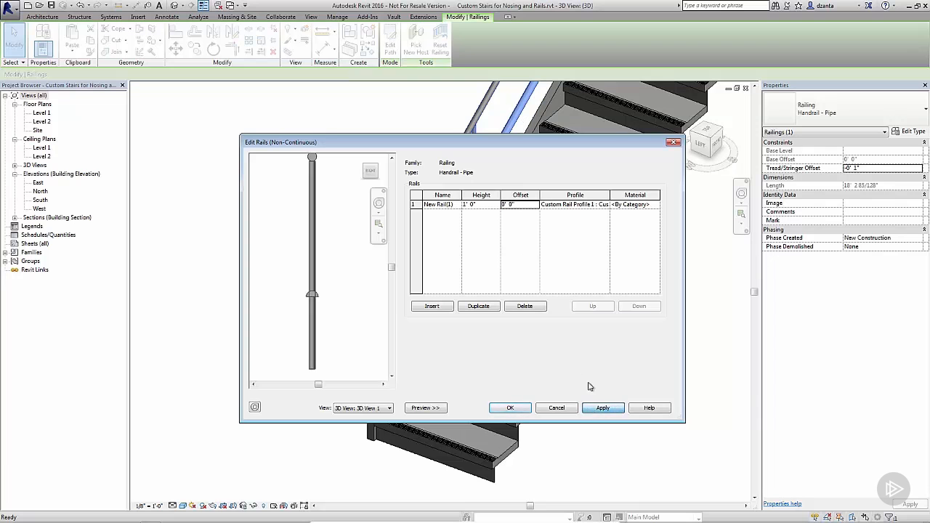
{"action": "left_click", "coordinate": [509, 409]}
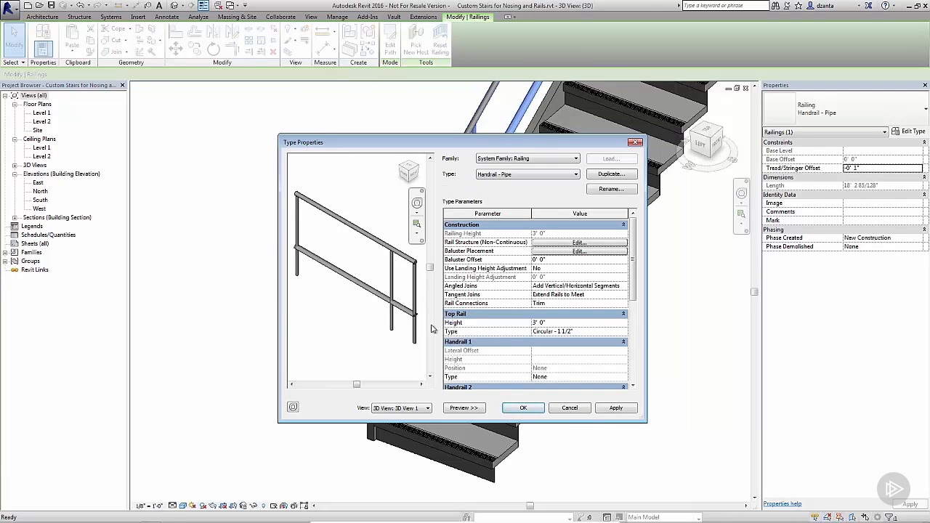
{"action": "left_click", "coordinate": [523, 408]}
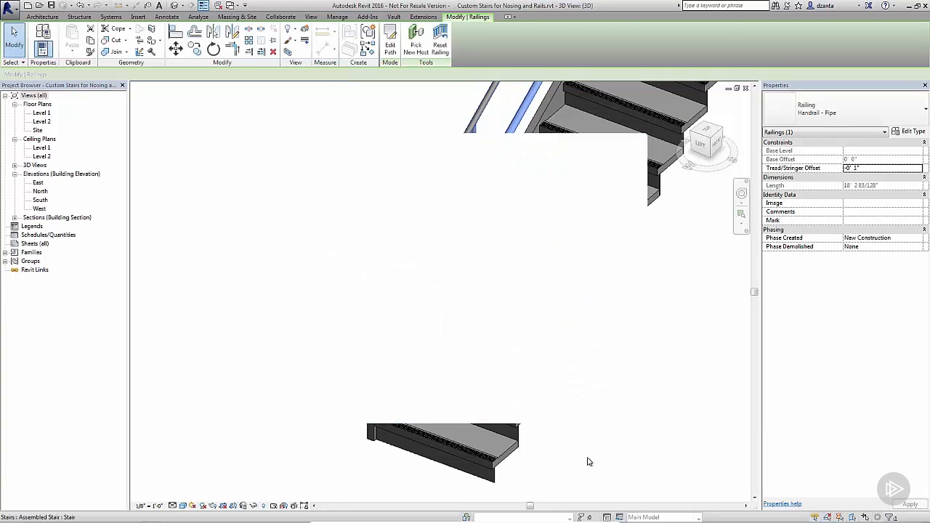
Inspect the updated railing on the stair, then select only its top rail and unpin it.
{"action": "left_click", "coordinate": [590, 462]}
{"action": "scroll", "coordinate": [371, 365], "scroll_direction": "up", "scroll_amount": 1}
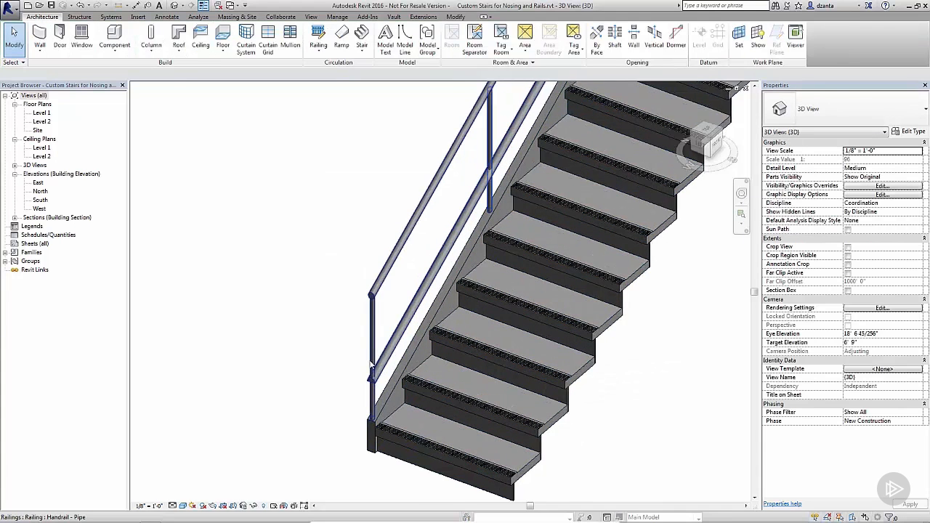
{"action": "scroll", "coordinate": [370, 365], "scroll_direction": "up", "scroll_amount": 2}
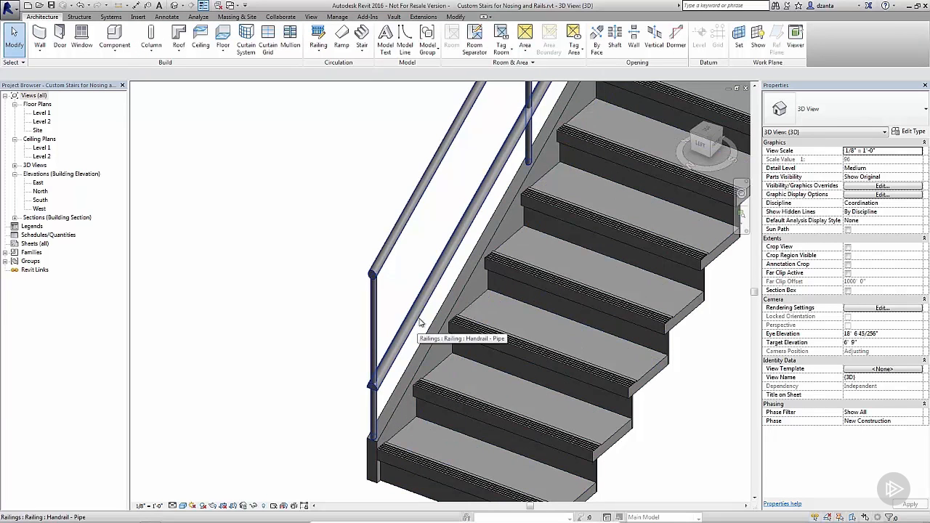
{"action": "scroll", "coordinate": [371, 186], "scroll_direction": "down", "scroll_amount": 1}
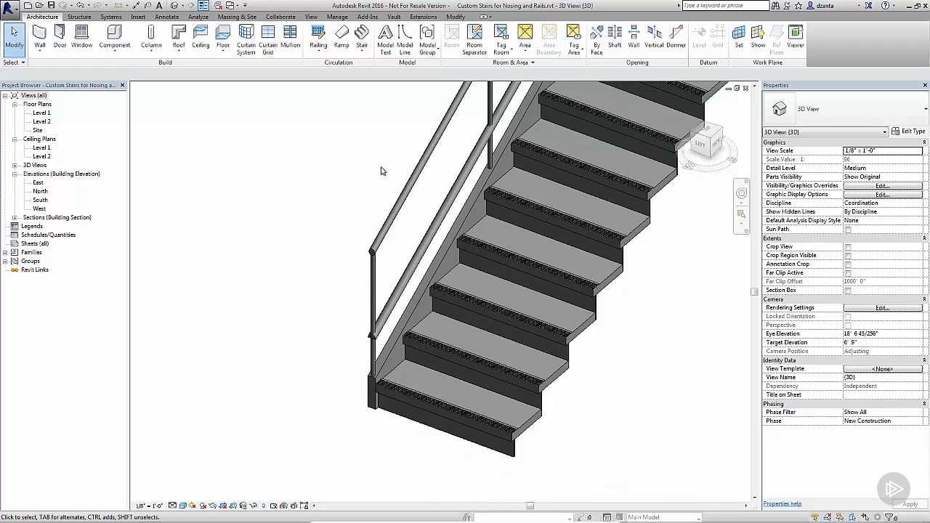
{"action": "middle_click_drag", "start_coordinate": [383, 170], "coordinate": [322, 245]}
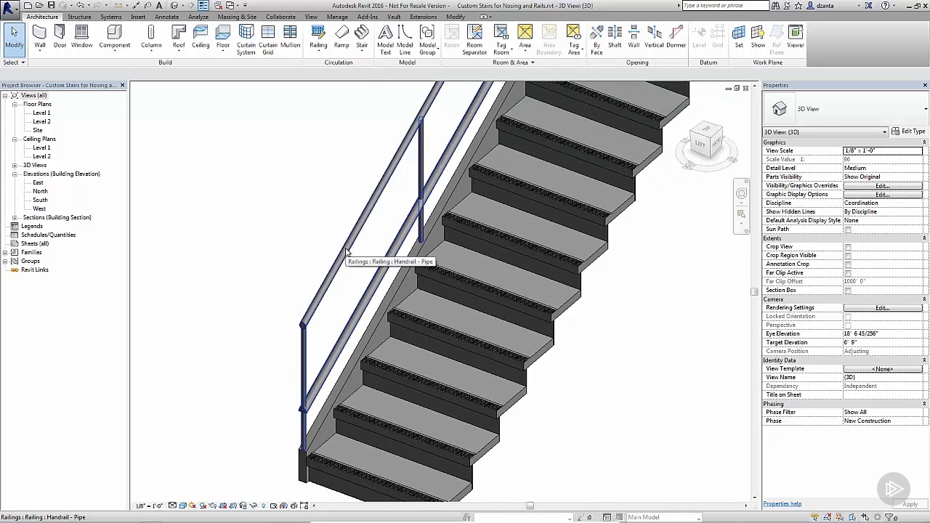
{"action": "key", "text": "Tab"}
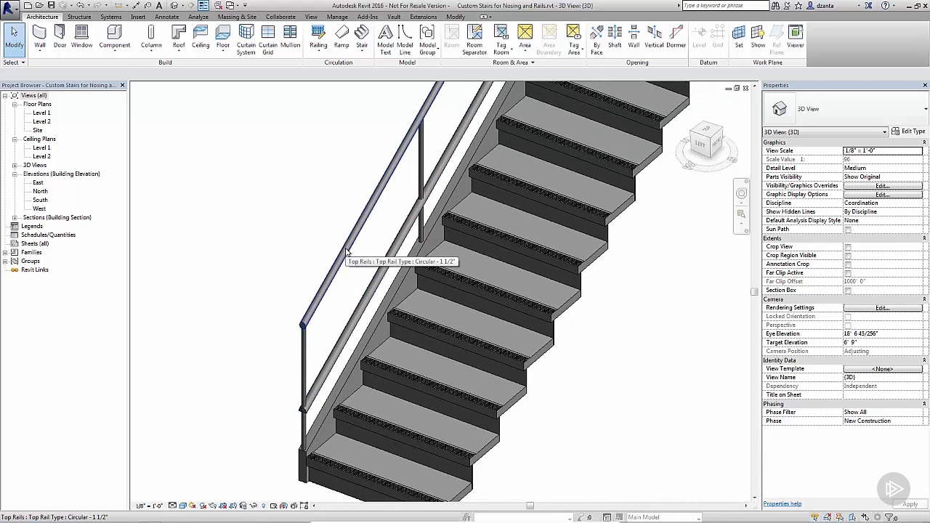
{"action": "left_click", "coordinate": [347, 252]}
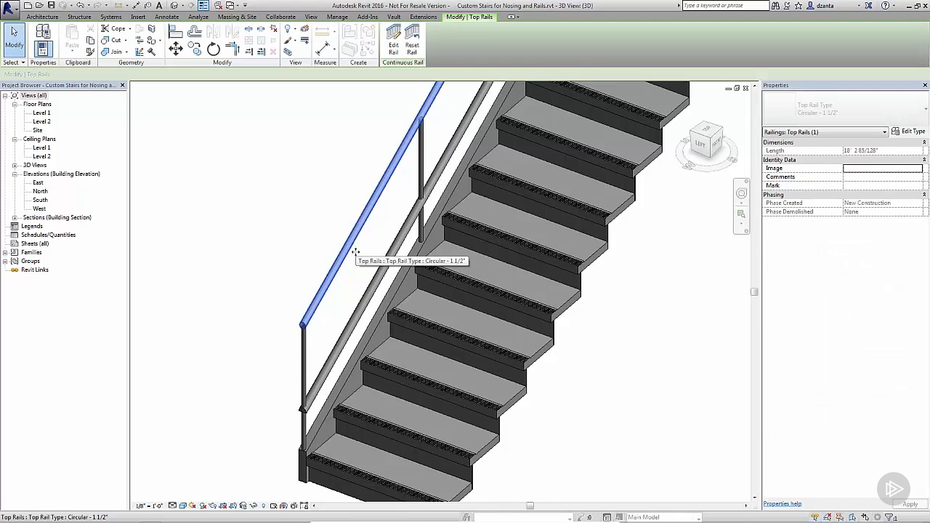
{"action": "scroll", "coordinate": [458, 226], "scroll_direction": "down", "scroll_amount": 1}
{"action": "scroll", "coordinate": [458, 226], "scroll_direction": "down", "scroll_amount": 2}
{"action": "middle_click_drag", "start_coordinate": [540, 225], "coordinate": [481, 370]}
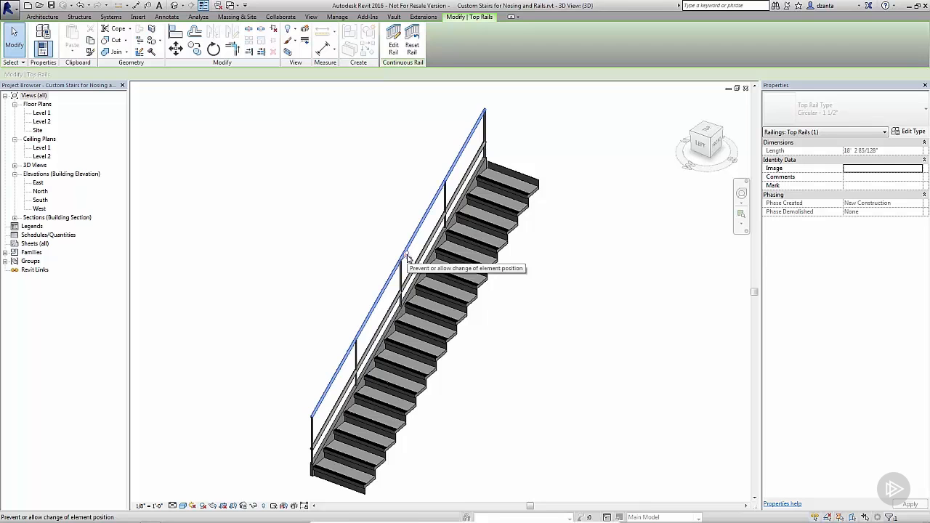
{"action": "left_click", "coordinate": [407, 256]}
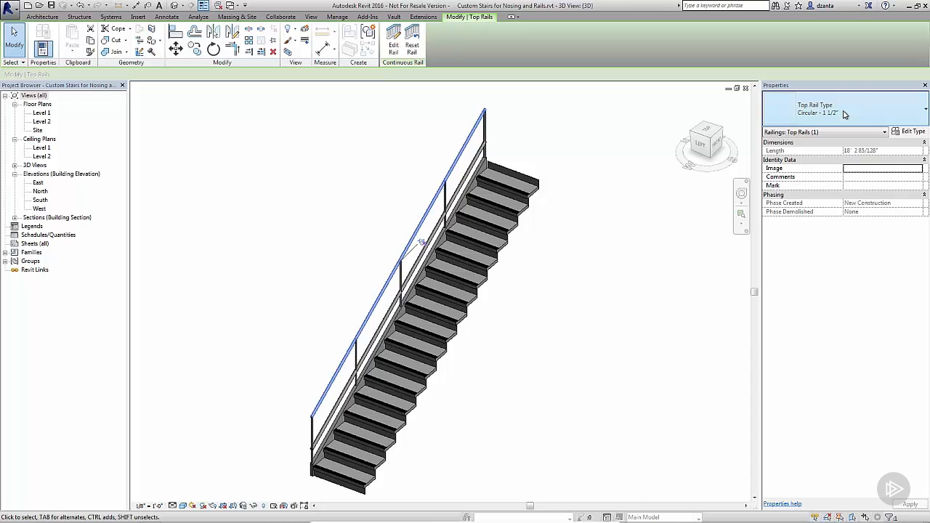
Set the Circular - 1 1/2" top rail type's profile to Custom Rail Profile 1, apply and accept the change, and deselect the rail.
{"action": "left_click", "coordinate": [913, 132]}
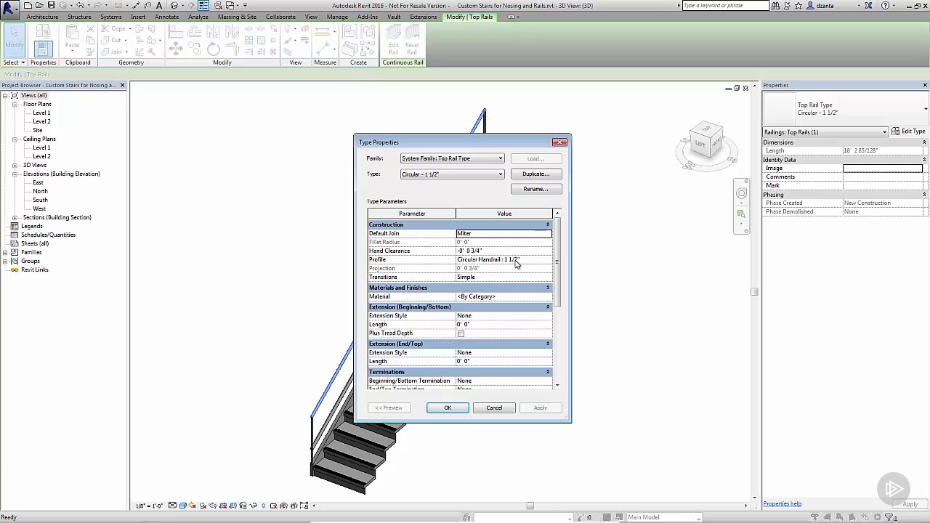
{"action": "left_click", "coordinate": [545, 261]}
{"action": "left_click", "coordinate": [549, 263]}
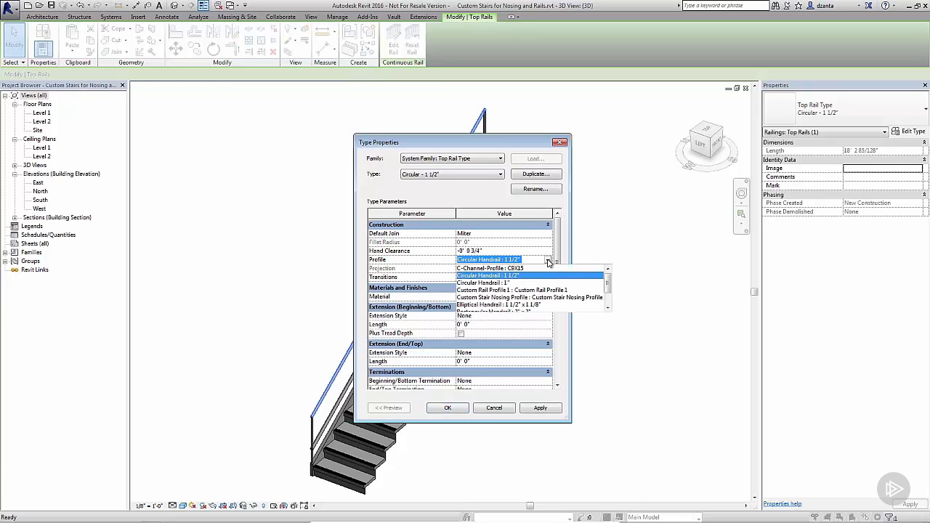
{"action": "left_click", "coordinate": [549, 291]}
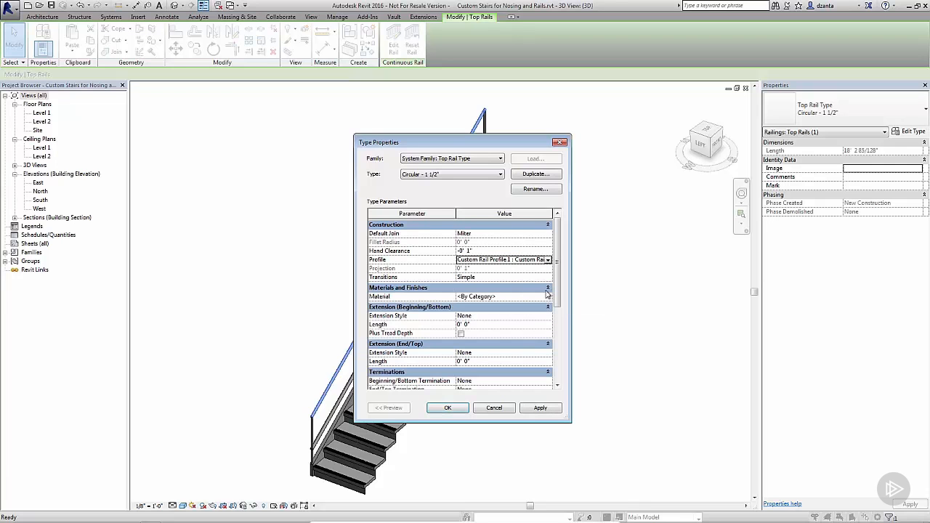
{"action": "left_click", "coordinate": [539, 408]}
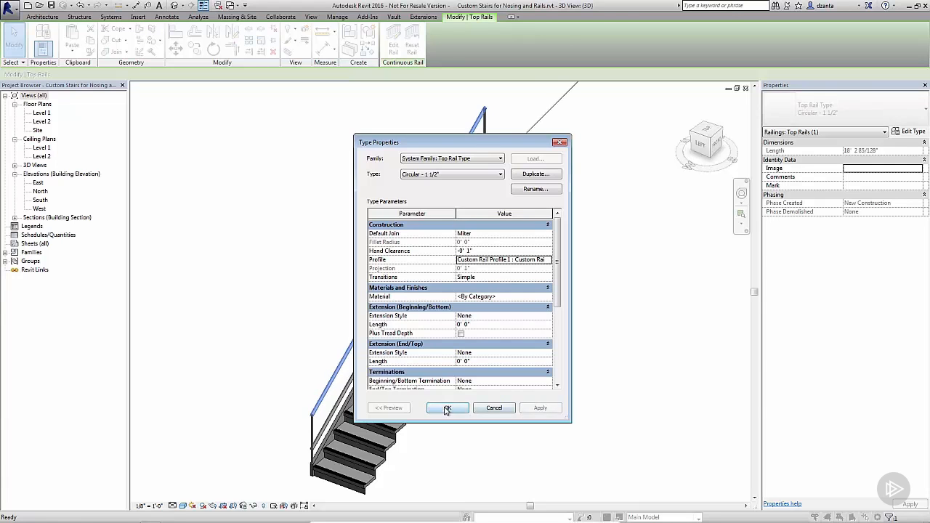
{"action": "left_click", "coordinate": [447, 407]}
{"action": "key", "text": "Escape"}
Examine the profiles of the top rail and lower rail at the foot of the stair railing.
{"action": "scroll", "coordinate": [367, 445], "scroll_direction": "up", "scroll_amount": 5}
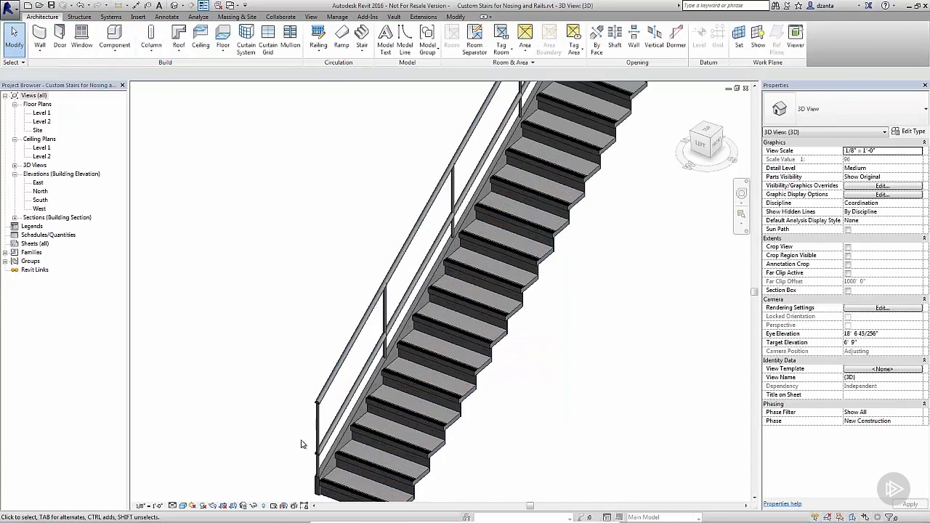
{"action": "scroll", "coordinate": [365, 426], "scroll_direction": "up", "scroll_amount": 5}
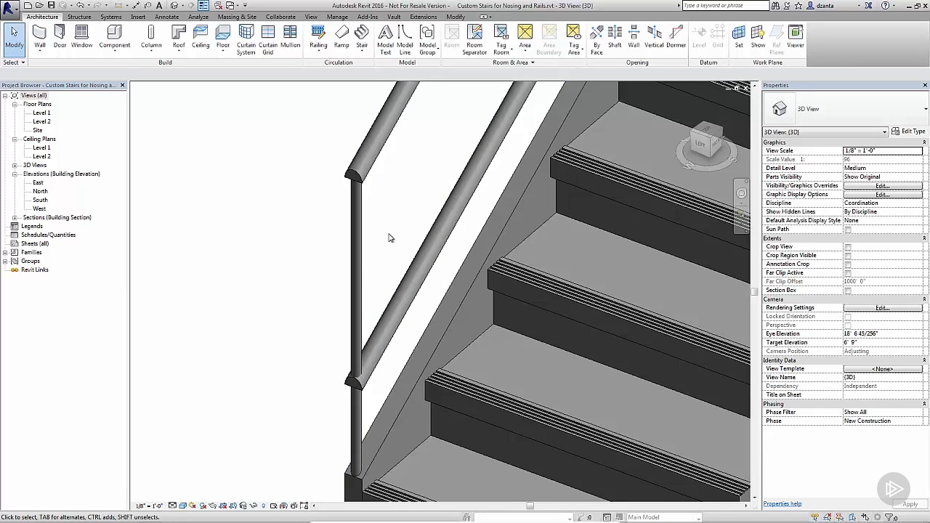
{"action": "scroll", "coordinate": [392, 245], "scroll_direction": "down", "scroll_amount": 5}
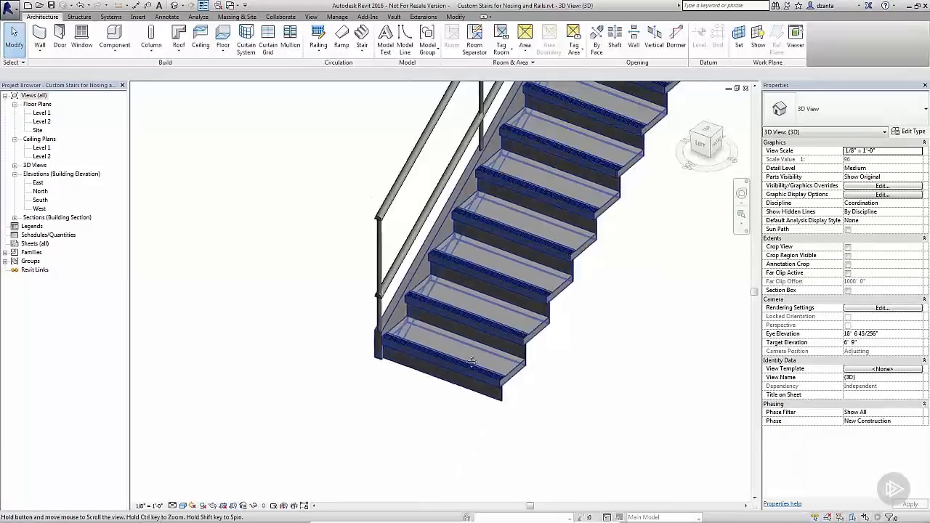
{"action": "scroll", "coordinate": [425, 384], "scroll_direction": "up", "scroll_amount": 2}
{"action": "scroll", "coordinate": [425, 383], "scroll_direction": "down", "scroll_amount": 2}
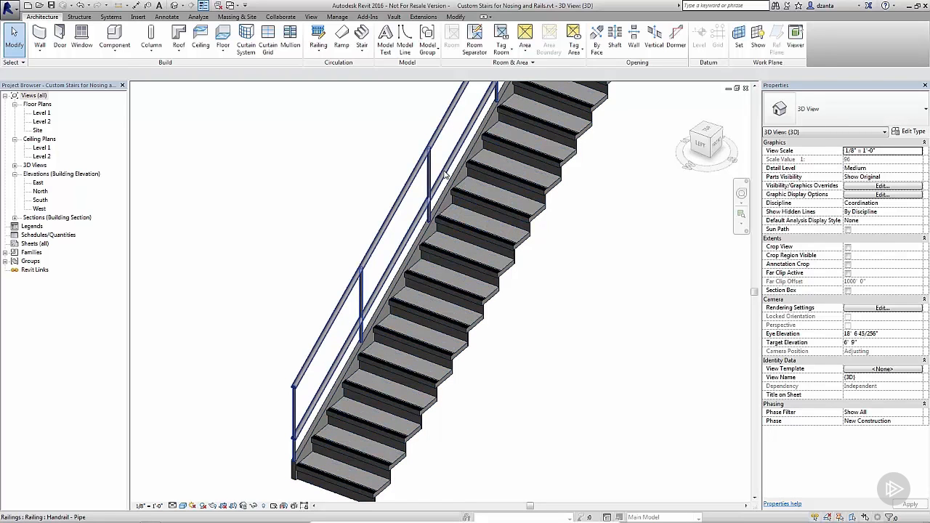
{"action": "scroll", "coordinate": [538, 290], "scroll_direction": "down", "scroll_amount": 3}
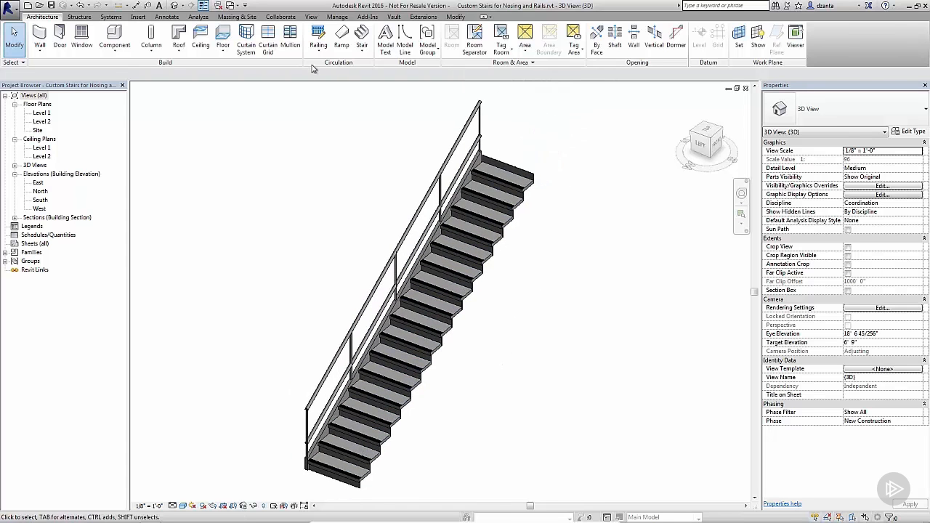
Start a sketched railing path beside the stair and draw two parallel lines, the first about 14' 11" long.
{"action": "left_click", "coordinate": [319, 45]}
{"action": "left_click", "coordinate": [327, 69]}
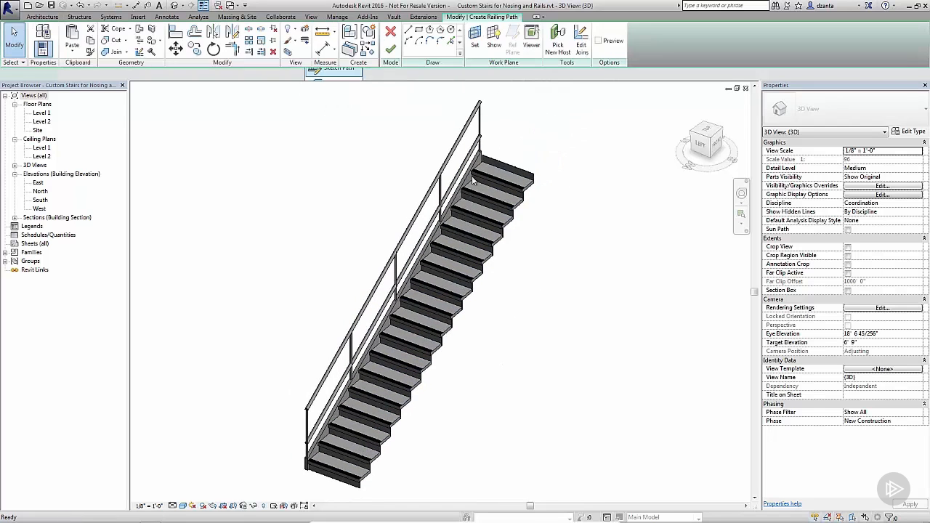
{"action": "left_click", "coordinate": [538, 319]}
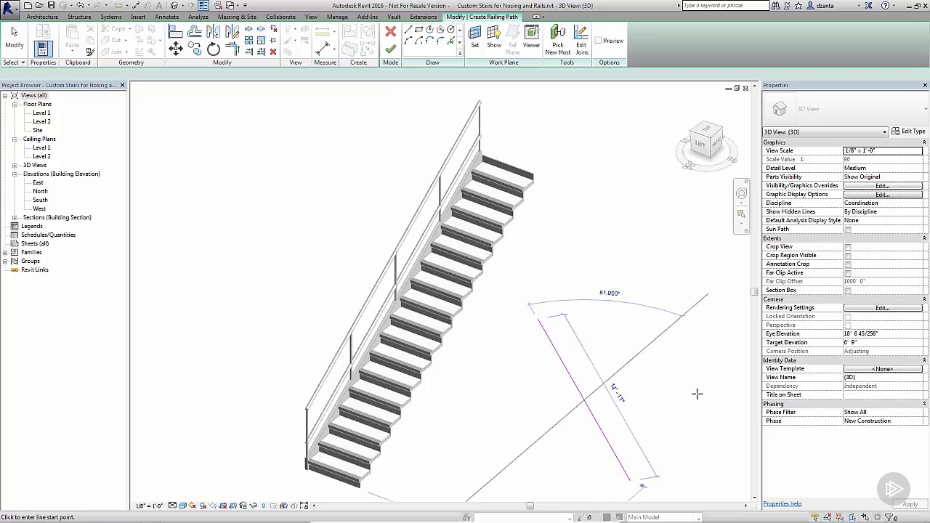
{"action": "left_click", "coordinate": [631, 480]}
{"action": "left_click", "coordinate": [625, 268]}
{"action": "left_click", "coordinate": [696, 393]}
Discard the stray line and connect the near ends of the two parallel lines to form a U-shaped railing path.
{"action": "left_click", "coordinate": [657, 240]}
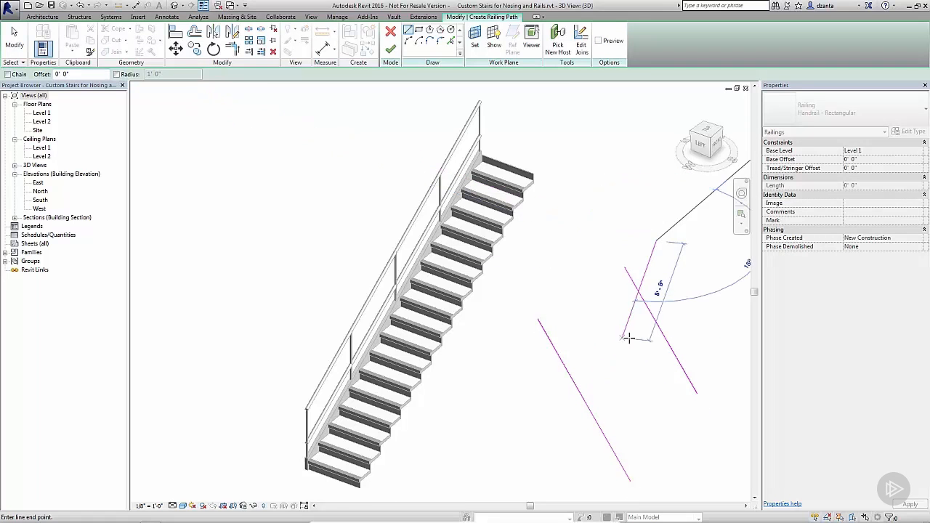
{"action": "key", "text": "Escape"}
{"action": "left_click", "coordinate": [697, 392]}
{"action": "left_click", "coordinate": [631, 480]}
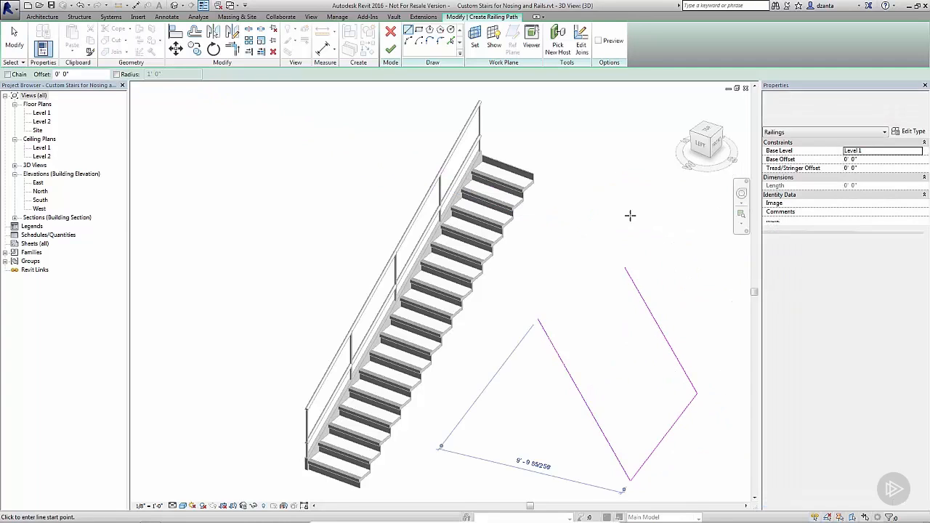
Enable the railing preview and finish the U-shaped path as a Handrail - Rectangular railing.
{"action": "left_click", "coordinate": [599, 41]}
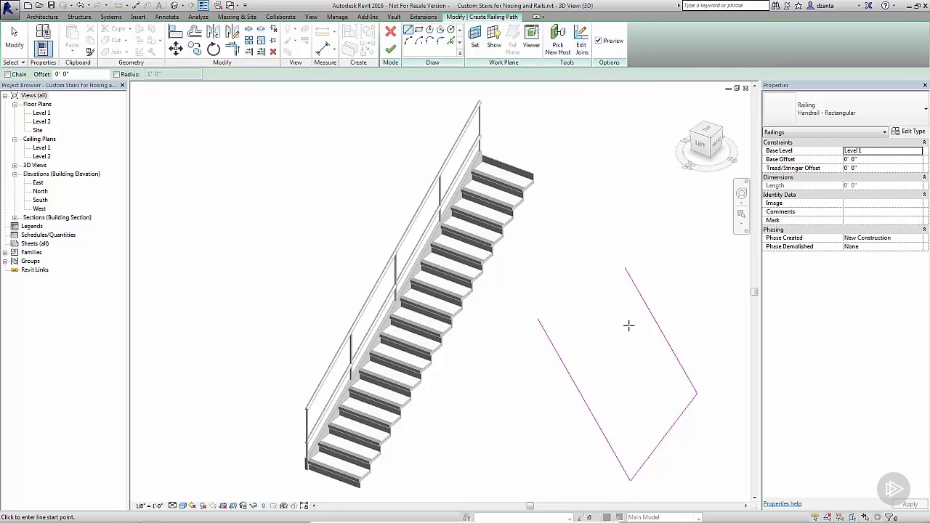
{"action": "mouse_move", "coordinate": [658, 361]}
{"action": "middle_mouse_down", "text": "shift"}
{"action": "mouse_move", "coordinate": [685, 312]}
{"action": "mouse_move", "coordinate": [650, 303]}
{"action": "mouse_move", "coordinate": [661, 400]}
{"action": "mouse_move", "coordinate": [536, 349]}
{"action": "mouse_move", "coordinate": [607, 349]}
{"action": "mouse_move", "coordinate": [575, 342]}
{"action": "middle_mouse_up", "text": "shift"}
{"action": "scroll", "coordinate": [580, 357], "scroll_direction": "up", "scroll_amount": 1}
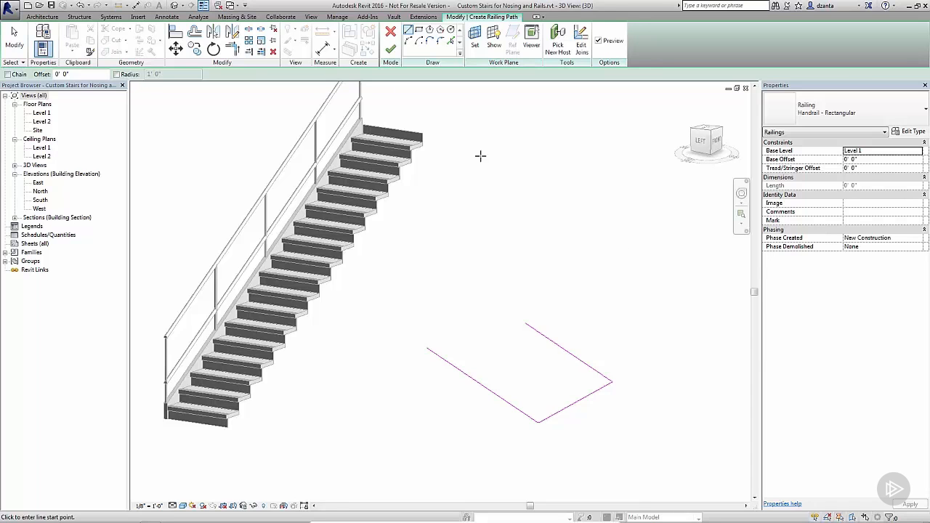
{"action": "left_click", "coordinate": [392, 50]}
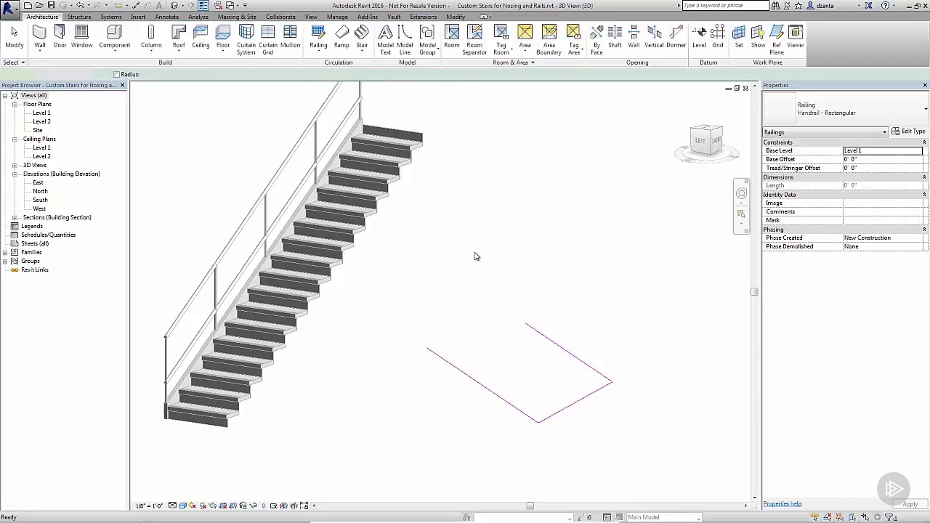
{"action": "left_click", "coordinate": [481, 250]}
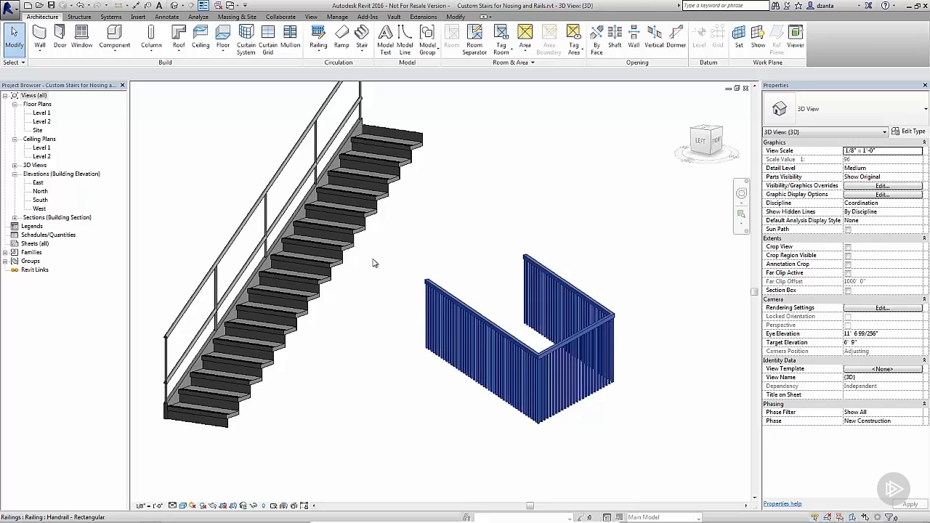
Insert a rail in the U-shaped railing's non-continuous rail structure and assign it the Custom Rail Profile 1 profile.
{"action": "left_click", "coordinate": [528, 330]}
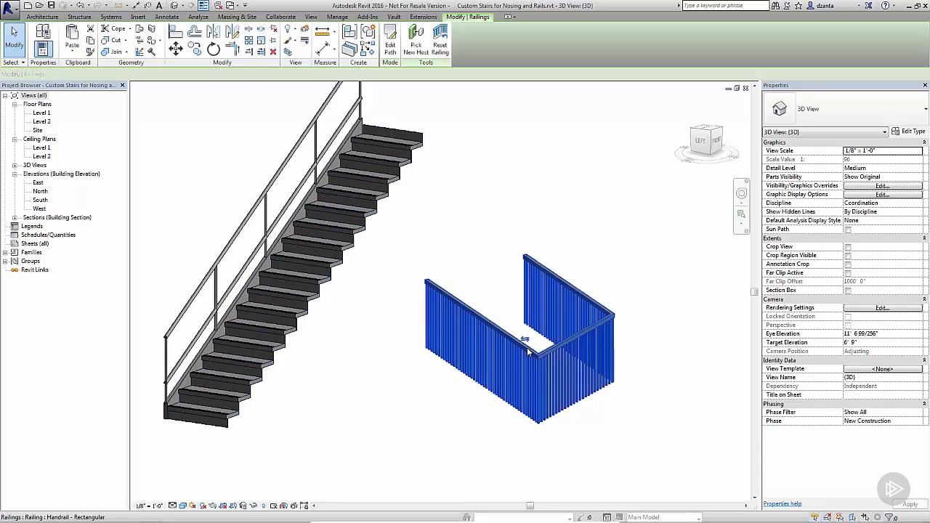
{"action": "left_click", "coordinate": [912, 132]}
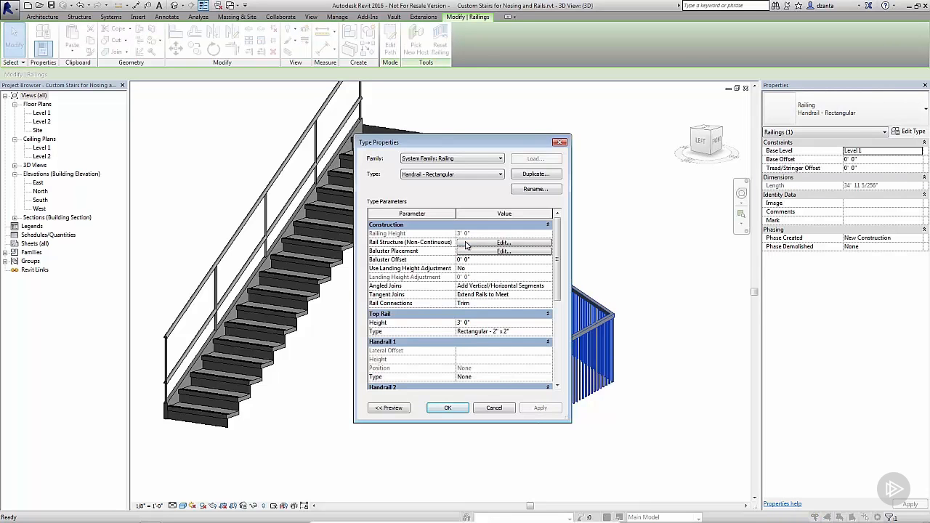
{"action": "left_click", "coordinate": [466, 245]}
{"action": "left_click", "coordinate": [364, 306]}
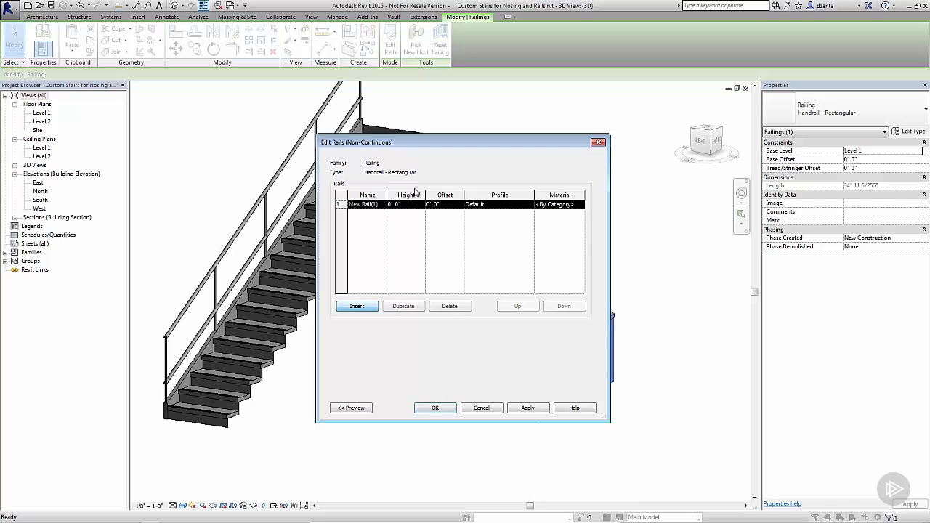
{"action": "left_click", "coordinate": [530, 206]}
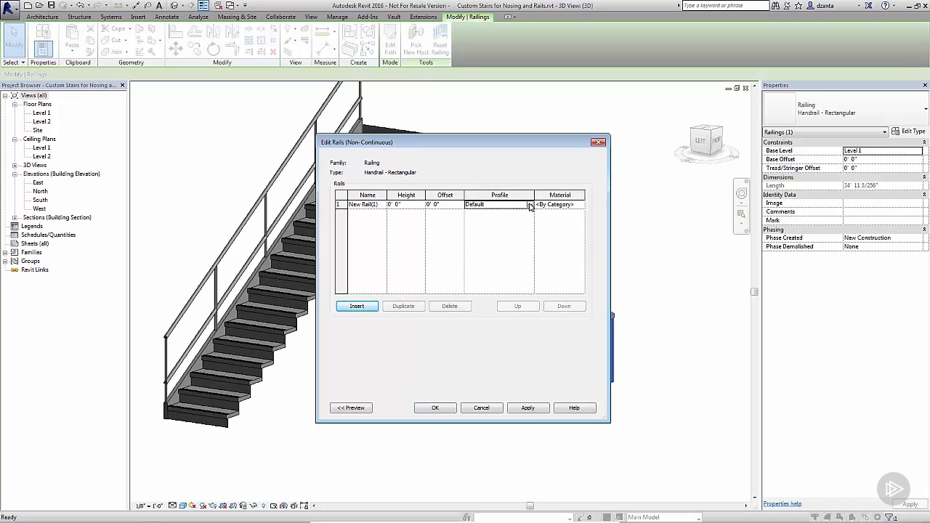
{"action": "left_click", "coordinate": [530, 205]}
{"action": "left_click", "coordinate": [509, 242]}
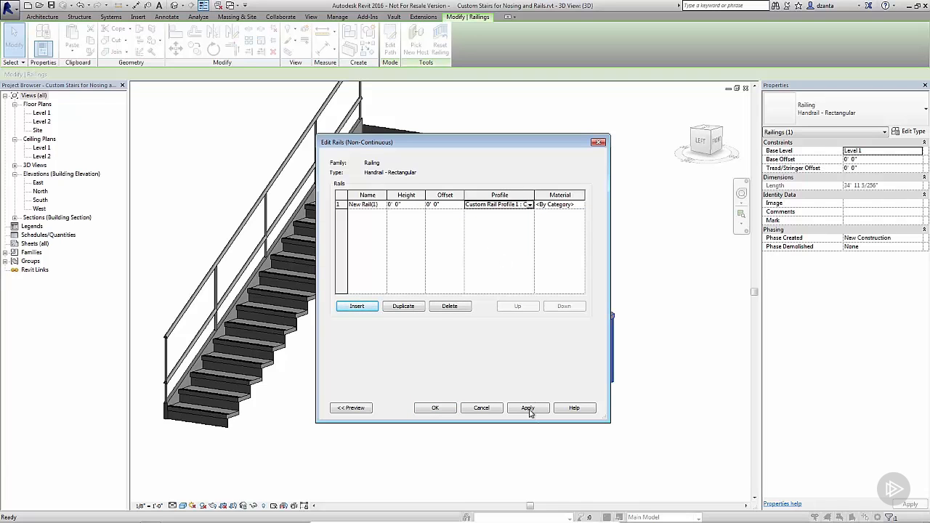
Set the inserted rail's height to 2' 6", preview it, and accept the rail structure and railing type changes.
{"action": "left_click", "coordinate": [419, 208]}
{"action": "left_click", "coordinate": [407, 248]}
{"action": "left_click", "coordinate": [537, 408]}
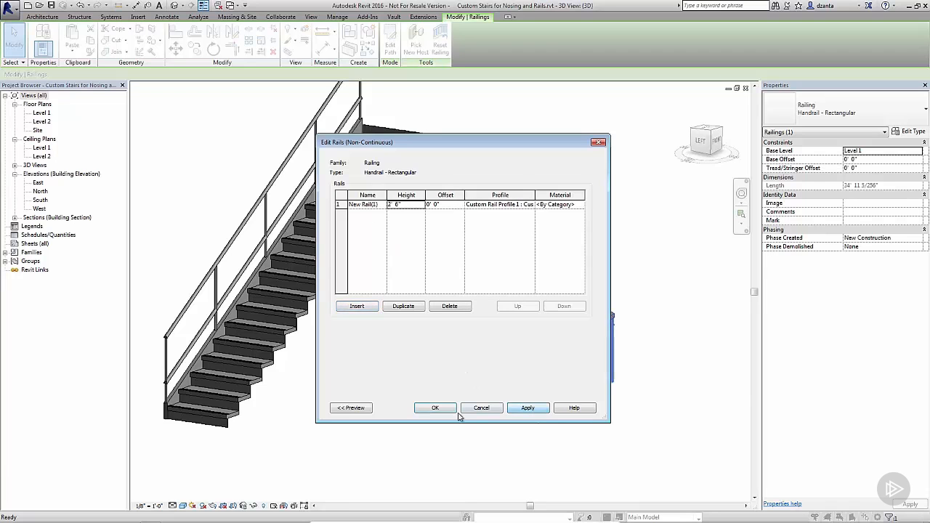
{"action": "left_click", "coordinate": [354, 408]}
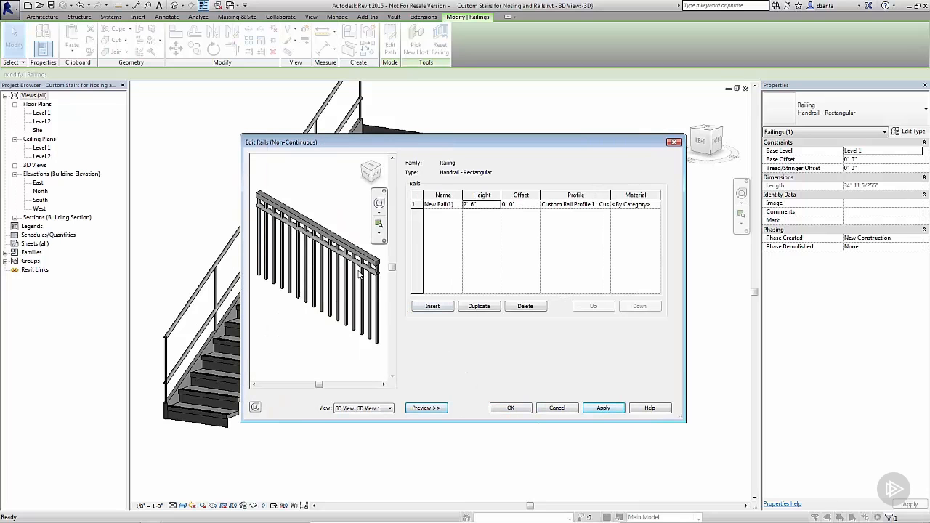
{"action": "left_click", "coordinate": [517, 410]}
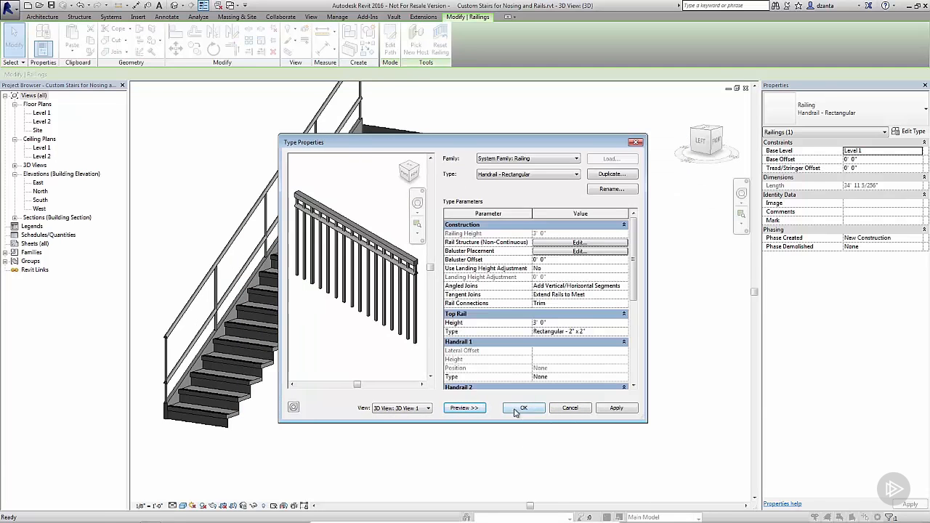
{"action": "left_click", "coordinate": [521, 409]}
{"action": "left_click", "coordinate": [527, 445]}
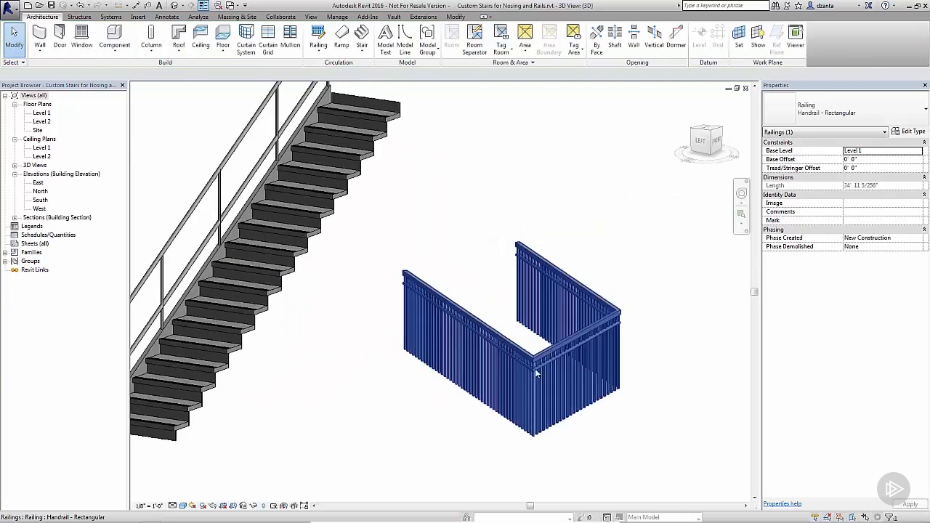
Examine the custom rail below the top rail along the U-shaped railing, including its corner and open end.
{"action": "scroll", "coordinate": [574, 351], "scroll_direction": "up", "scroll_amount": 6}
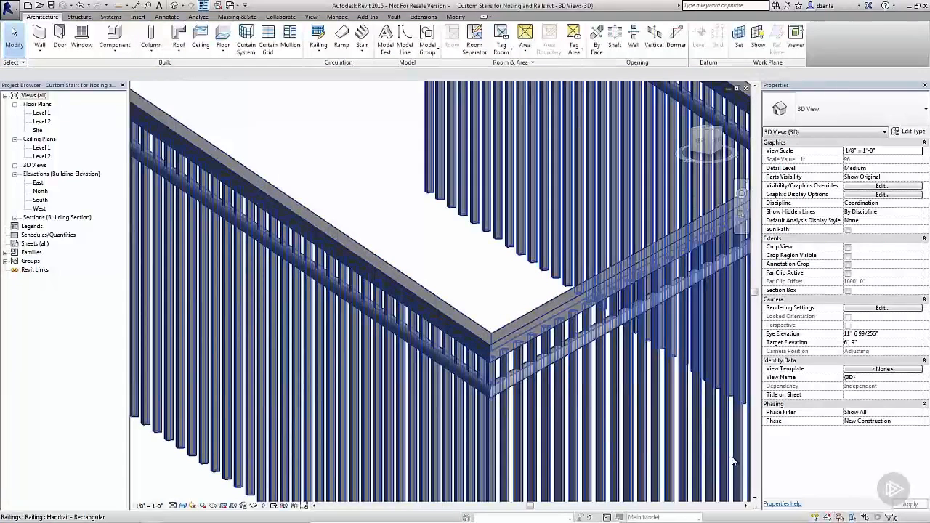
{"action": "middle_click_drag", "start_coordinate": [483, 290], "coordinate": [738, 382]}
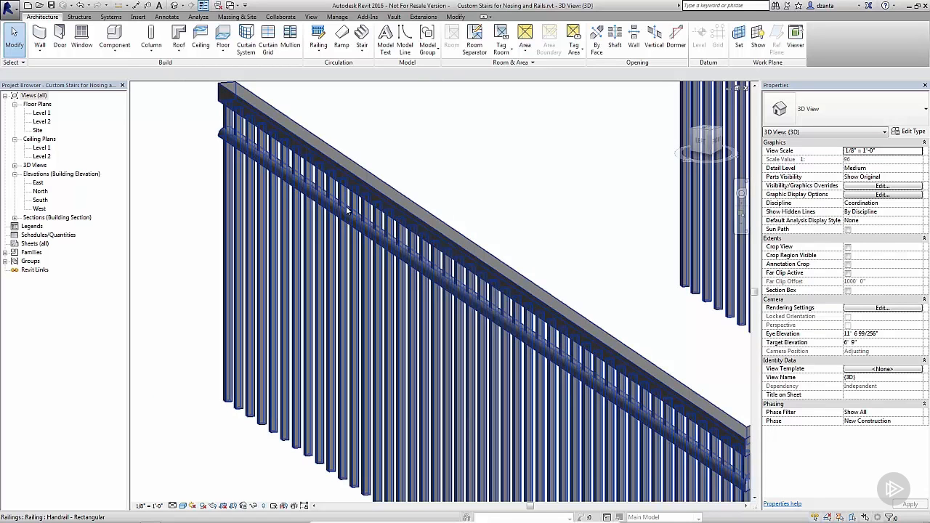
{"action": "scroll", "coordinate": [522, 209], "scroll_direction": "down", "scroll_amount": 5}
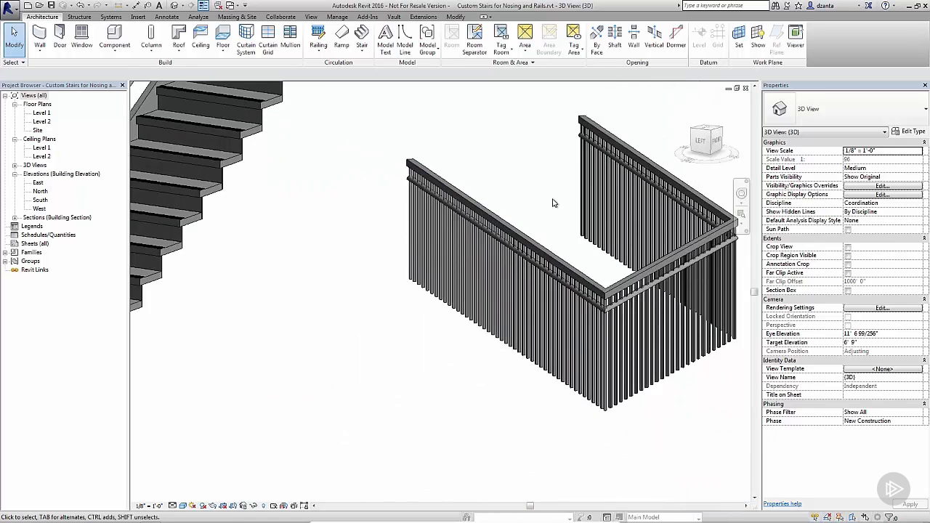
{"action": "scroll", "coordinate": [502, 291], "scroll_direction": "down", "scroll_amount": 4}
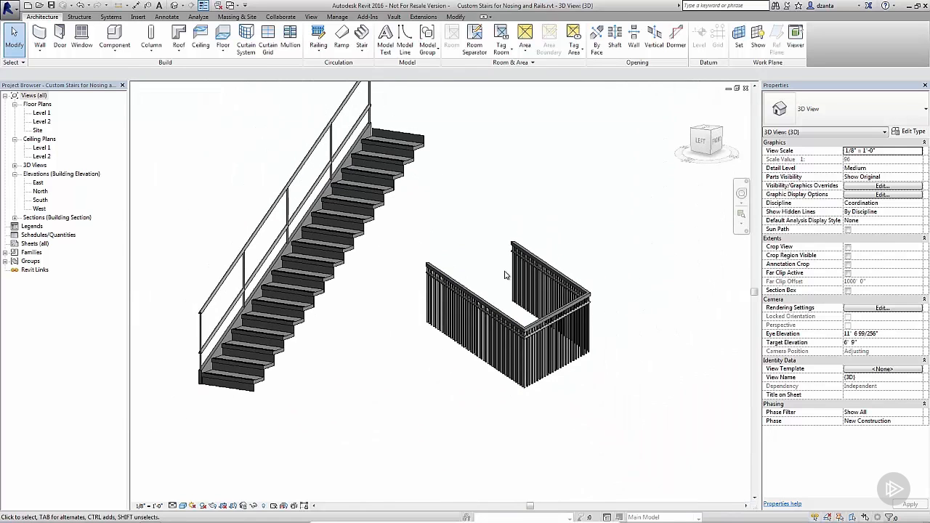
{"action": "middle_click_drag", "start_coordinate": [474, 173], "coordinate": [533, 212]}
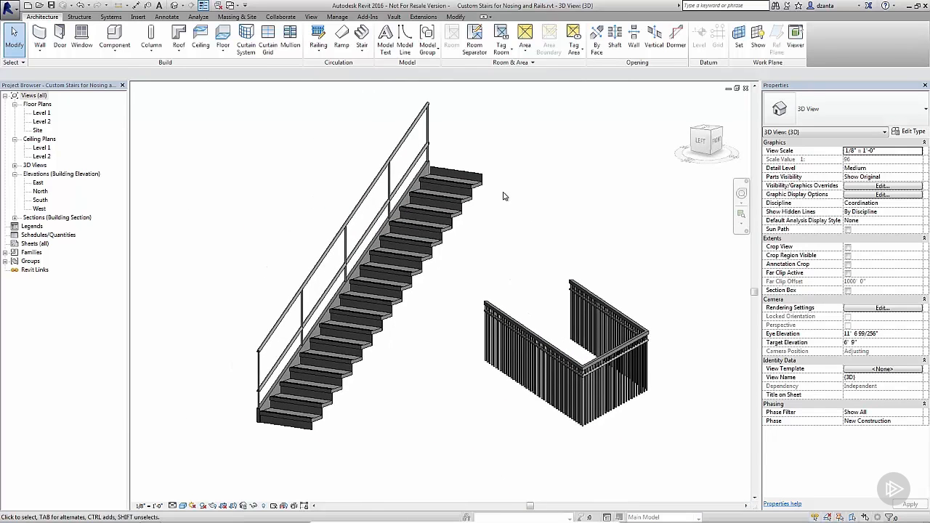